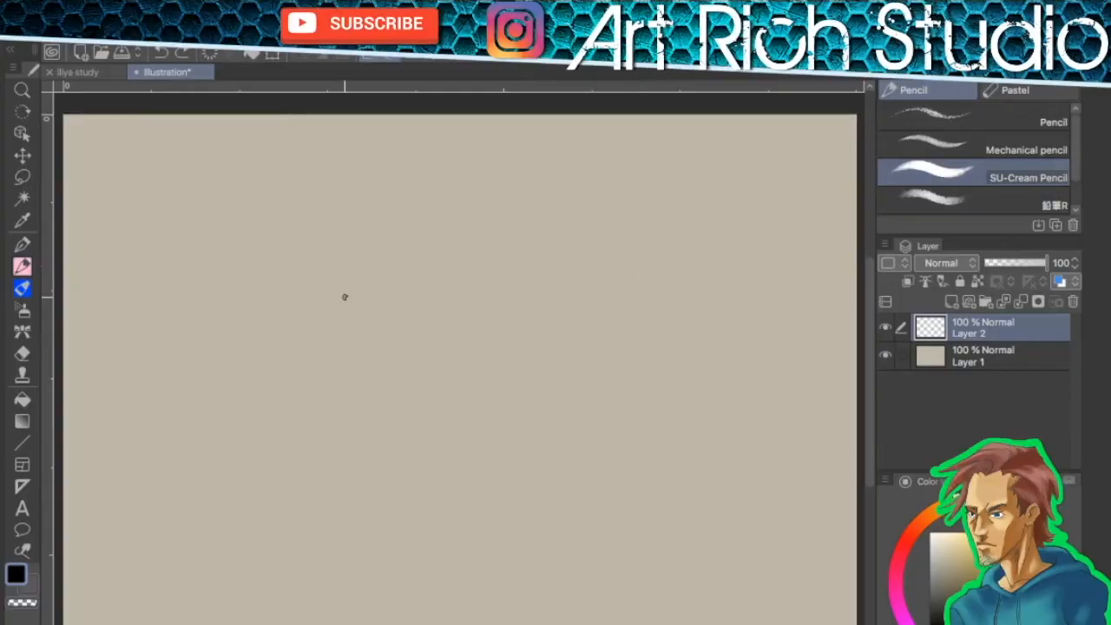
Step: Sketch the oval head, neck, torso and near upper arm of the figure with loose pencil construction lines
drag(459, 277, 469, 198)
mouse_move(404, 144)
mouse_down()
mouse_move(446, 135)
mouse_move(412, 210)
mouse_up()
drag(406, 140, 424, 200)
mouse_move(350, 269)
mouse_down()
mouse_move(452, 217)
mouse_move(429, 209)
mouse_move(385, 248)
mouse_move(355, 236)
mouse_move(375, 195)
mouse_move(405, 250)
mouse_move(388, 178)
mouse_up()
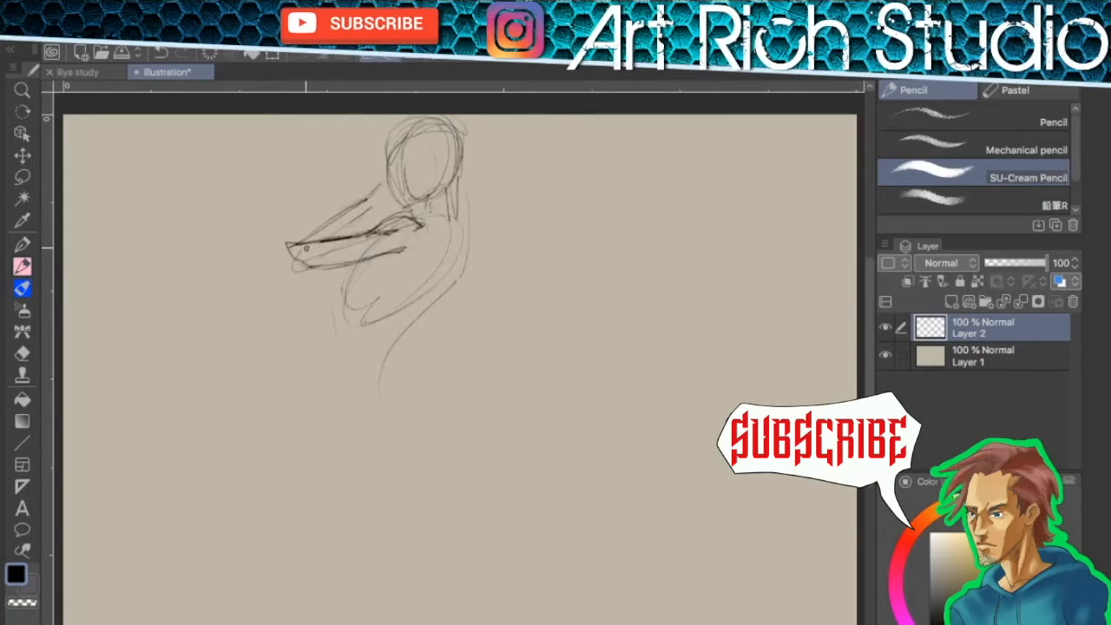
Step: Rough in the near hand at the bent wrist and the far forearm reaching outward to a simple fist shape
drag(293, 255, 315, 273)
mouse_move(314, 273)
mouse_down()
mouse_move(252, 257)
mouse_move(244, 301)
mouse_up()
drag(309, 274, 269, 332)
drag(287, 250, 271, 266)
mouse_move(276, 264)
mouse_down()
mouse_move(295, 241)
mouse_move(200, 209)
mouse_move(276, 271)
mouse_up()
drag(314, 266, 400, 253)
mouse_move(186, 195)
mouse_down()
mouse_move(287, 247)
mouse_move(150, 174)
mouse_up()
Step: Draw the front and back contours of the waist down to the hips
drag(333, 303, 315, 397)
drag(397, 349, 382, 419)
drag(329, 323, 305, 404)
drag(335, 309, 309, 399)
mouse_move(453, 152)
mouse_down()
mouse_move(387, 365)
mouse_move(439, 493)
mouse_move(251, 512)
mouse_up()
Step: Draw the upper contour of the raised thigh from the hip crease to the bent knee
drag(260, 377, 346, 462)
drag(184, 315, 318, 441)
drag(208, 338, 331, 463)
mouse_move(188, 310)
mouse_down()
mouse_move(326, 442)
mouse_move(159, 332)
mouse_up()
drag(210, 346, 283, 408)
drag(246, 374, 290, 421)
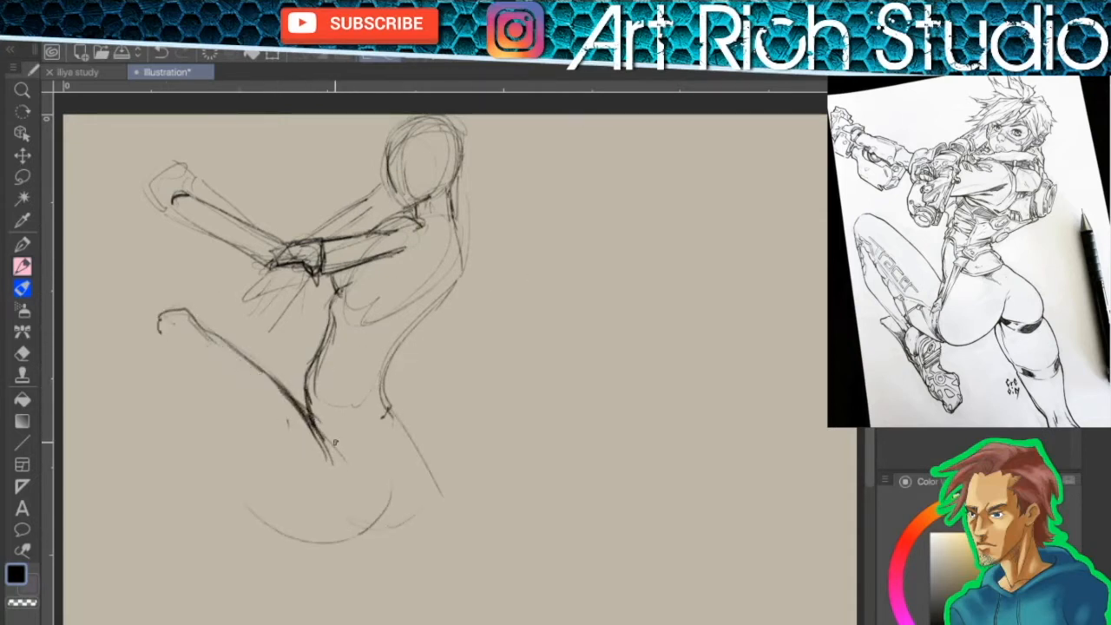
Step: Sketch the rounded buttocks and the underside contour of the raised thigh
drag(447, 512, 382, 549)
drag(335, 511, 279, 538)
mouse_move(397, 483)
mouse_down()
mouse_move(354, 538)
mouse_move(243, 517)
mouse_up()
drag(208, 439, 308, 534)
mouse_move(245, 481)
mouse_down()
mouse_move(177, 361)
mouse_move(292, 524)
mouse_up()
Step: Sketch the bent lower leg from the knee down to the ankle
drag(154, 329, 142, 434)
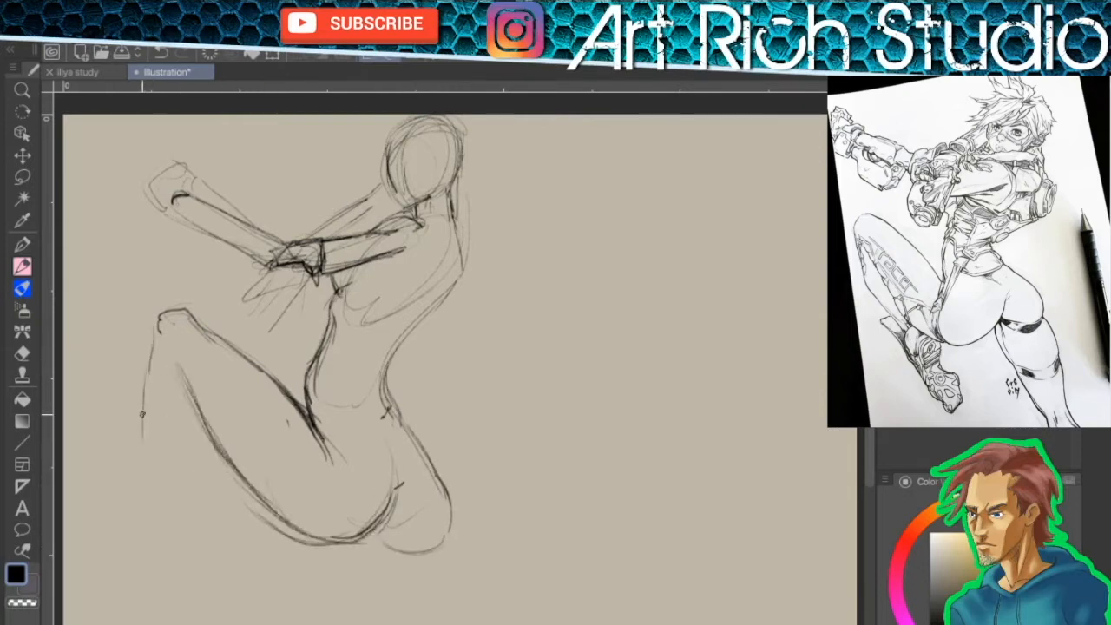
drag(151, 386, 203, 577)
drag(216, 474, 232, 592)
drag(217, 453, 224, 558)
drag(191, 512, 177, 587)
drag(229, 533, 224, 597)
Step: Draw the foot of the raised leg with its ankle cuff and pointed sole
mouse_move(229, 585)
mouse_down()
mouse_move(182, 621)
mouse_move(231, 582)
mouse_up()
mouse_move(227, 585)
mouse_down()
mouse_move(287, 440)
mouse_move(259, 461)
mouse_move(252, 382)
mouse_up()
mouse_move(249, 390)
mouse_down()
mouse_move(277, 385)
mouse_move(283, 372)
mouse_up()
drag(246, 390, 228, 464)
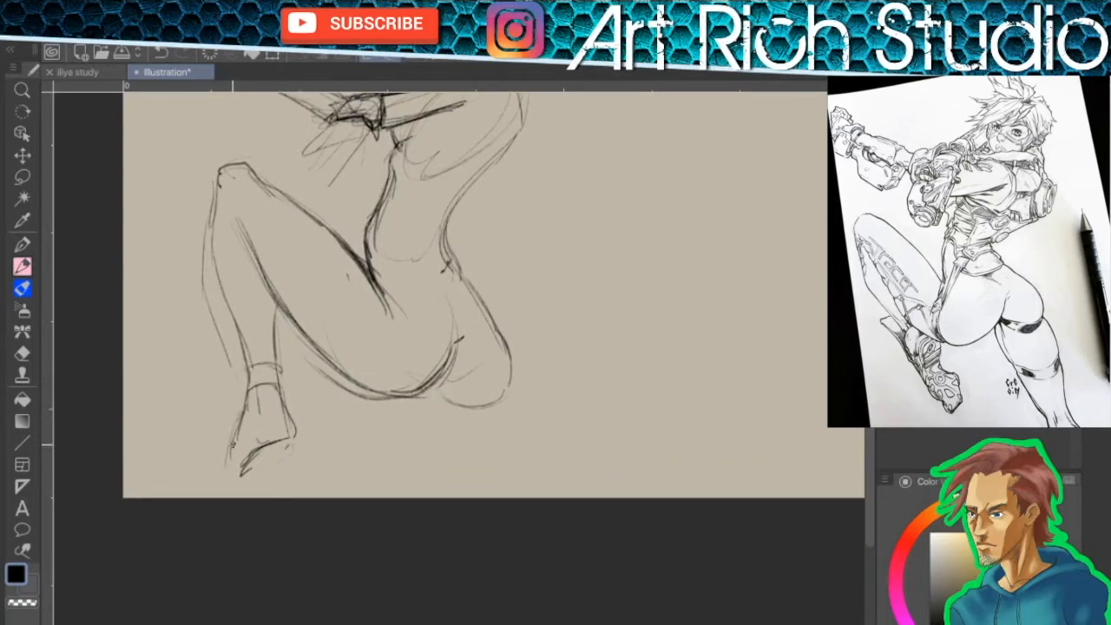
Step: Add the thigh contours of the standing leg below the buttocks
drag(487, 385, 496, 500)
drag(423, 516, 467, 604)
drag(519, 524, 515, 599)
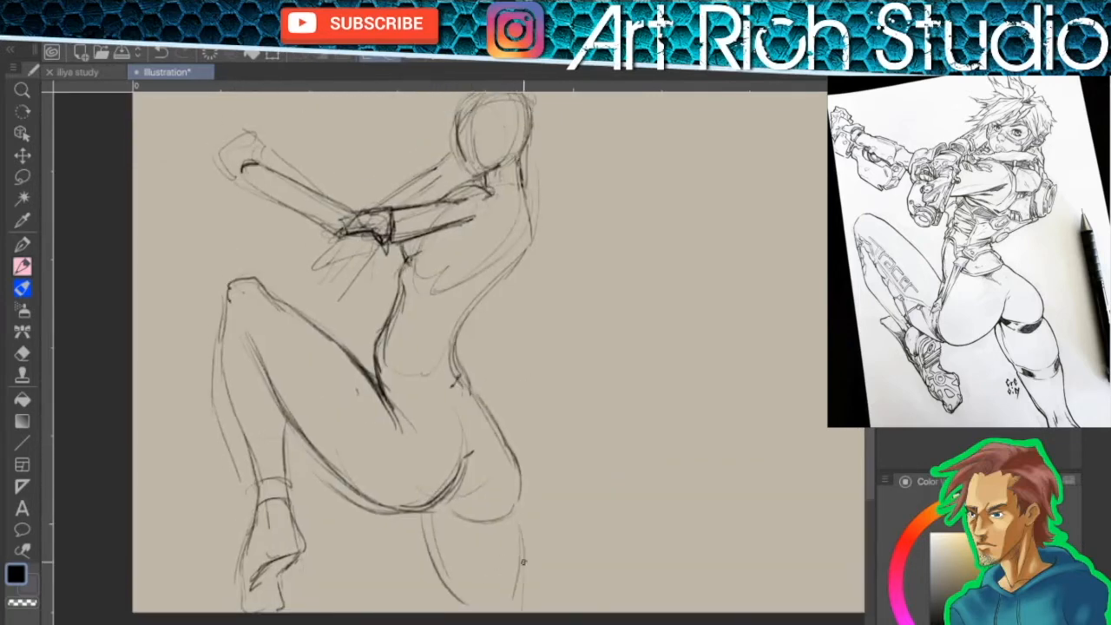
Step: Scale the whole figure sketch down slightly so that it fits inside the canvas
mouse_move(570, 375)
mouse_down()
mouse_move(580, 484)
mouse_move(617, 420)
mouse_move(618, 434)
mouse_up()
key(ctrl+t)
drag(554, 128, 521, 182)
drag(444, 495, 433, 462)
Step: Lasso the head, enlarge it slightly with a transform and clear the selection
click(22, 177)
drag(501, 226, 525, 200)
key(ctrl+t)
drag(525, 140, 533, 131)
drag(423, 132, 412, 119)
key(Return)
key(ctrl+d)
key(p)
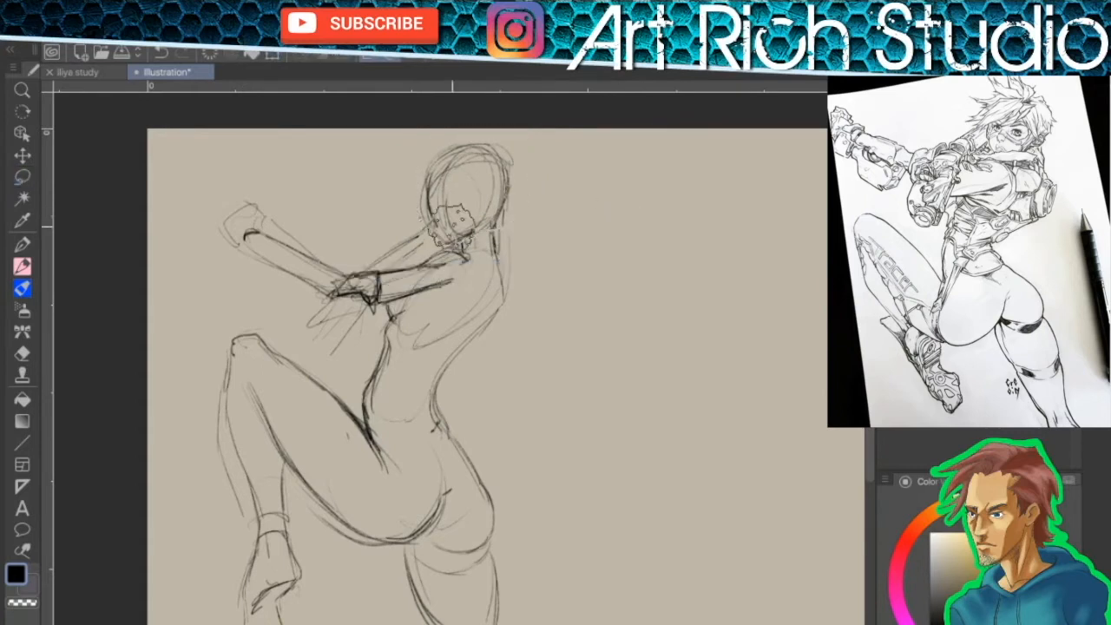
Step: Refine the jawline, add the ear and darken the shoulder line beneath the chin
drag(462, 239, 486, 227)
drag(497, 214, 510, 201)
drag(402, 264, 450, 240)
Step: Draw a boxy pistol with a round muzzle pointing downward, gripped by the fingers of the near hand
mouse_move(420, 233)
mouse_down()
mouse_move(335, 293)
mouse_move(339, 359)
mouse_up()
drag(360, 330, 334, 368)
mouse_move(365, 301)
mouse_down()
mouse_move(341, 360)
mouse_move(349, 369)
mouse_up()
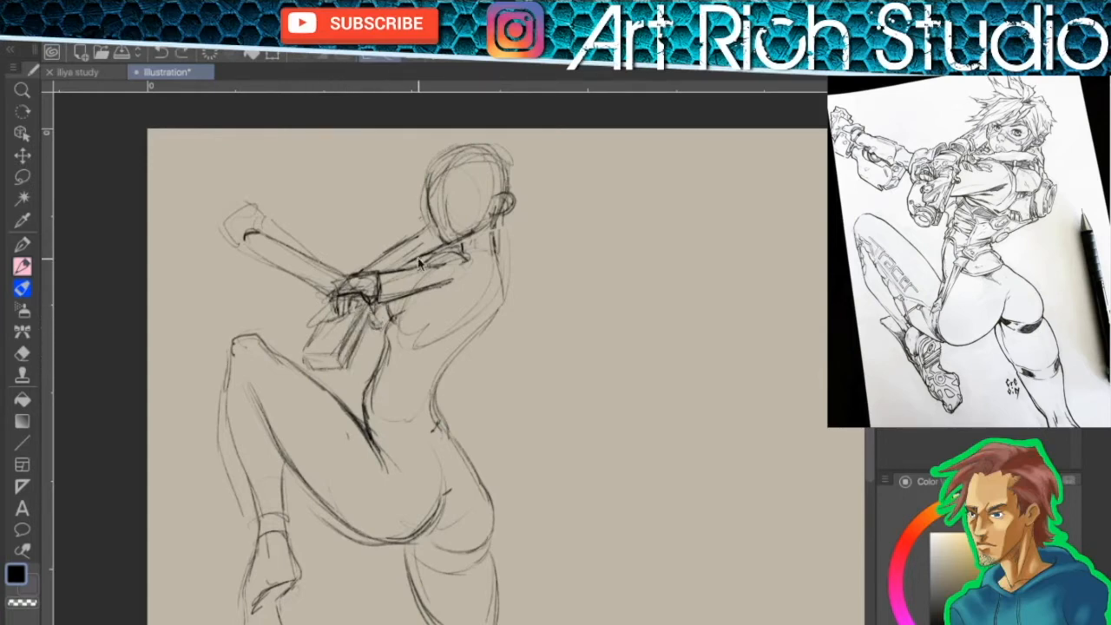
scroll(377, 325, up, 3)
drag(380, 285, 386, 325)
mouse_move(375, 319)
mouse_down()
mouse_move(367, 288)
mouse_move(253, 322)
mouse_up()
drag(259, 317, 219, 380)
mouse_move(253, 413)
mouse_down()
mouse_move(282, 404)
mouse_move(257, 434)
mouse_move(291, 425)
mouse_up()
Step: Define the chest, neck and back contours of the torso with additional pencil lines
mouse_move(473, 405)
mouse_down()
mouse_move(599, 344)
mouse_move(640, 300)
mouse_up()
drag(531, 249, 545, 299)
mouse_move(553, 311)
mouse_down()
mouse_move(618, 296)
mouse_move(631, 269)
mouse_up()
drag(651, 334, 529, 423)
drag(641, 357, 570, 397)
mouse_move(635, 131)
mouse_down()
mouse_move(594, 237)
mouse_move(590, 220)
mouse_up()
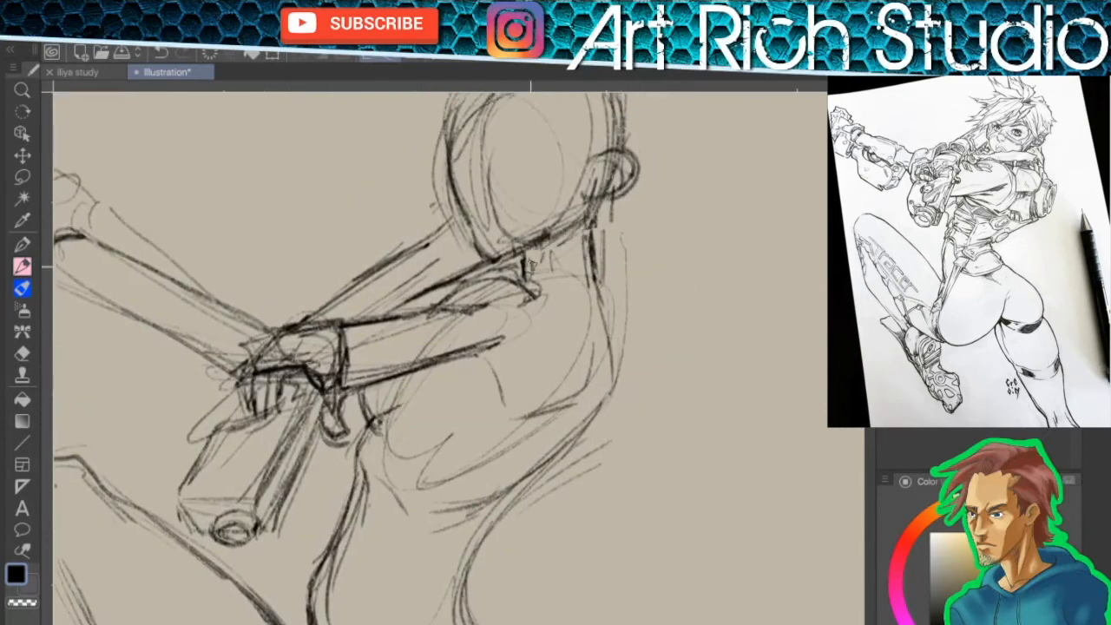
Step: Build up the outstretched hand as a clenched fist with blocked-in fingers, knuckles and wrist
scroll(599, 429, down, 2)
drag(223, 246, 217, 283)
mouse_move(223, 247)
mouse_down()
mouse_move(270, 242)
mouse_move(263, 294)
mouse_up()
mouse_move(269, 262)
mouse_down()
mouse_move(259, 278)
mouse_move(278, 283)
mouse_up()
drag(210, 243, 217, 269)
mouse_move(254, 239)
mouse_down()
mouse_move(280, 260)
mouse_move(217, 239)
mouse_move(206, 275)
mouse_up()
drag(206, 253, 250, 233)
drag(249, 232, 273, 246)
drag(279, 253, 273, 290)
drag(208, 276, 224, 310)
Step: Shape the raised foot's sole and heel, shade its underside and reinforce the ankle
scroll(476, 284, down, 2)
mouse_move(374, 600)
mouse_down()
mouse_move(385, 479)
mouse_move(353, 509)
mouse_up()
mouse_move(373, 481)
mouse_down()
mouse_move(347, 505)
mouse_move(373, 545)
mouse_up()
drag(388, 481, 368, 547)
mouse_move(355, 498)
mouse_down()
mouse_move(380, 523)
mouse_move(365, 547)
mouse_up()
drag(344, 418, 348, 491)
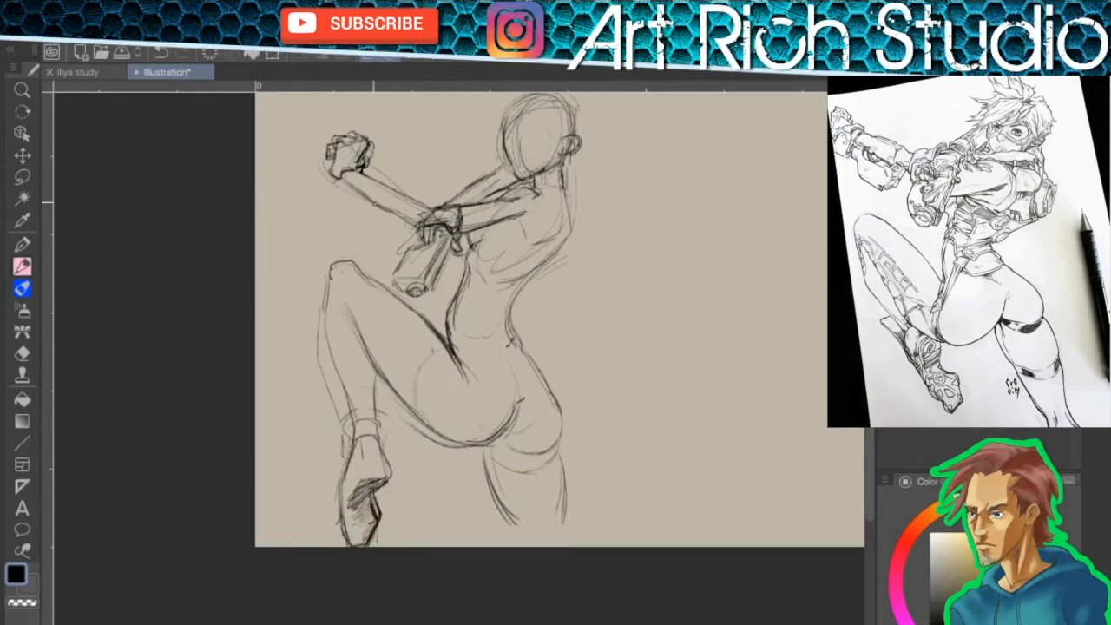
Step: Lasso the outstretched fist, move it farther from the body and redraw the forearm lines to meet it
drag(374, 202, 422, 229)
scroll(408, 232, up, 2)
drag(514, 228, 536, 351)
key(m)
mouse_move(382, 266)
mouse_down()
mouse_move(345, 272)
mouse_move(328, 239)
mouse_move(412, 335)
mouse_move(436, 343)
mouse_up()
key(k)
key(ctrl+d)
key(p)
key(p)
mouse_move(345, 261)
mouse_down()
mouse_move(415, 298)
mouse_move(556, 266)
mouse_up()
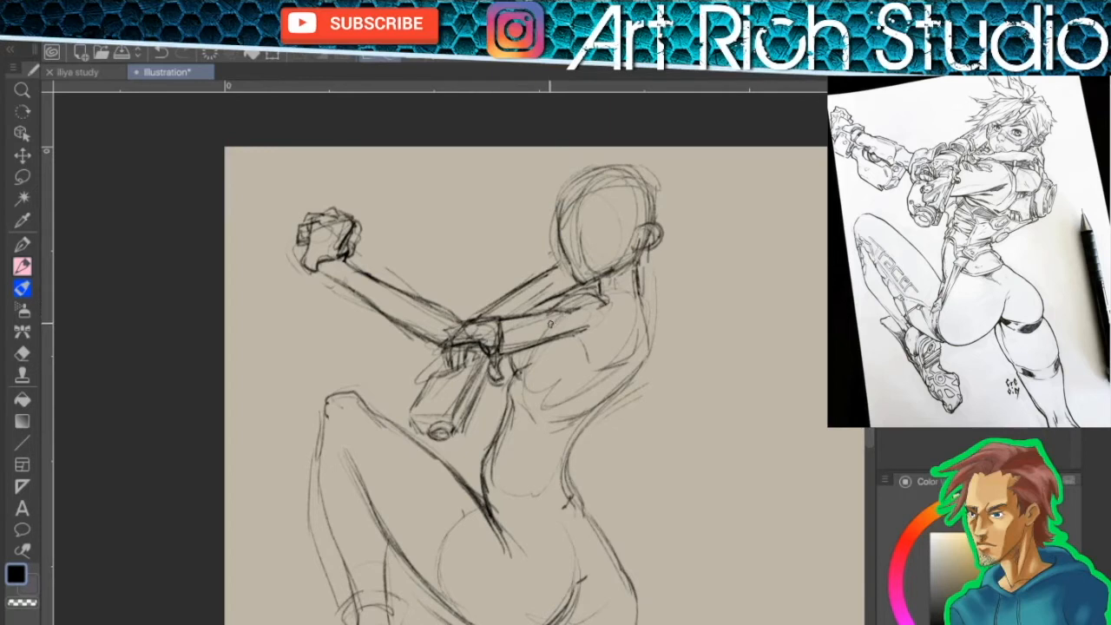
Step: Lasso the near hand with the pistol, move it up toward the face and clear the selection
key(m)
mouse_move(557, 296)
mouse_down()
mouse_move(508, 352)
mouse_move(412, 356)
mouse_move(596, 259)
mouse_up()
key(k)
drag(477, 421, 490, 392)
key(ctrl+d)
key(p)
Step: Redraw the near arm up to the shoulder and darken both edges of the outstretched forearm
drag(516, 310, 599, 294)
drag(542, 344, 593, 355)
mouse_move(580, 312)
mouse_down()
mouse_move(526, 318)
mouse_move(531, 338)
mouse_up()
drag(387, 284, 460, 311)
drag(382, 311, 453, 342)
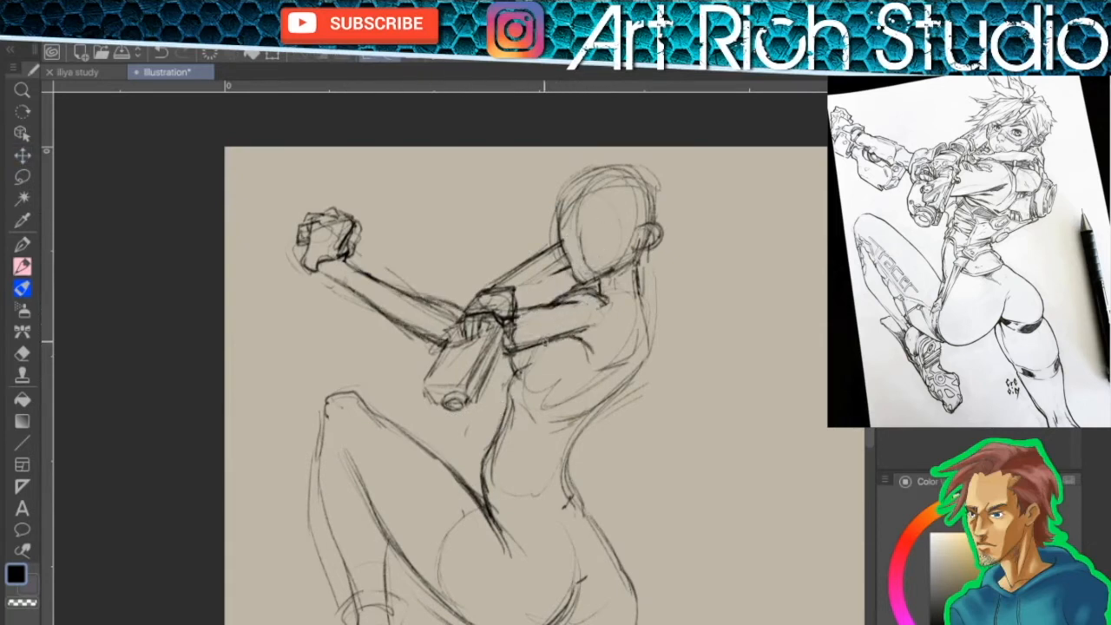
Step: Undo the stray strokes and redraw the far upper arm between the chin and the pistol hand with shading
key(ctrl+z)
drag(523, 300, 573, 278)
drag(500, 281, 564, 249)
drag(518, 278, 560, 252)
mouse_move(518, 302)
mouse_down()
mouse_move(571, 273)
mouse_move(559, 241)
mouse_up()
key(ctrl+z)
drag(488, 290, 559, 250)
drag(518, 296, 568, 268)
Step: Darken the armpit fold, the rear shoulder and the back contour down to the waist
mouse_move(556, 342)
mouse_down()
mouse_move(583, 337)
mouse_move(590, 359)
mouse_up()
drag(603, 398, 640, 355)
drag(645, 282, 646, 366)
drag(650, 333, 568, 455)
drag(557, 473, 563, 526)
Step: Strengthen the lower back, hip and front waist contours and add light shading at the hip
mouse_move(652, 342)
mouse_down()
mouse_move(569, 460)
mouse_move(596, 520)
mouse_up()
drag(591, 509, 616, 568)
drag(572, 460, 586, 496)
drag(649, 459, 593, 422)
drag(518, 471, 510, 434)
drag(546, 497, 561, 542)
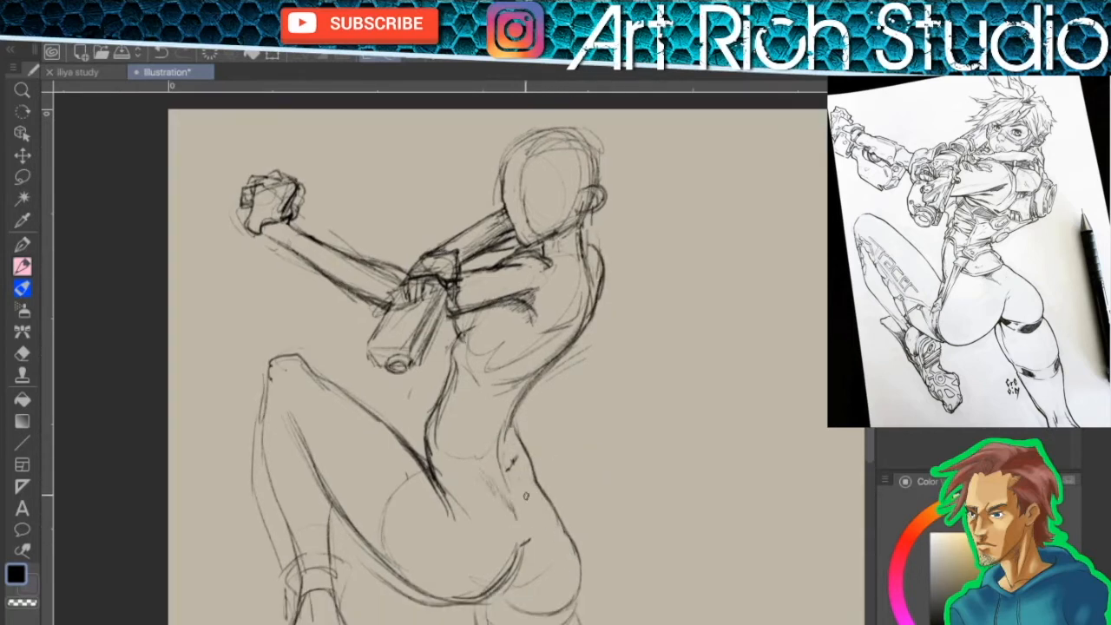
drag(443, 422, 456, 379)
drag(434, 446, 462, 351)
Step: Reinforce the leg contours, add a dark shaded band around the standing thigh and hatch the thigh below it
drag(555, 445, 540, 319)
drag(244, 299, 269, 491)
mouse_move(352, 469)
mouse_down()
mouse_move(461, 455)
mouse_move(561, 480)
mouse_up()
mouse_move(497, 509)
mouse_down()
mouse_move(474, 479)
mouse_move(516, 510)
mouse_up()
mouse_move(466, 475)
mouse_down()
mouse_move(532, 524)
mouse_move(508, 608)
mouse_move(570, 585)
mouse_up()
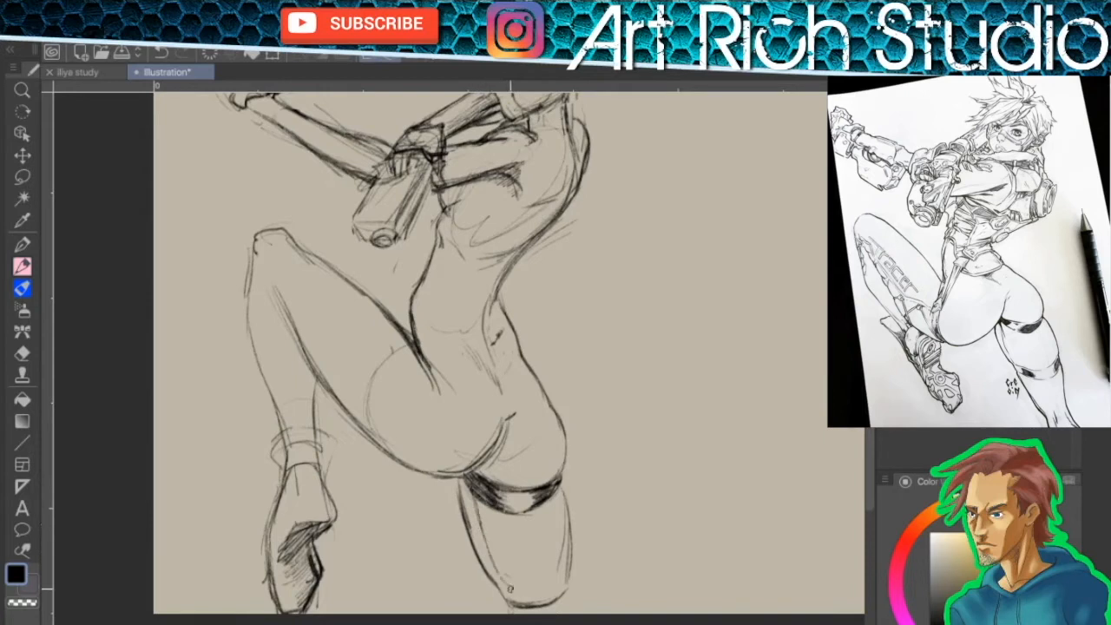
drag(555, 585, 567, 493)
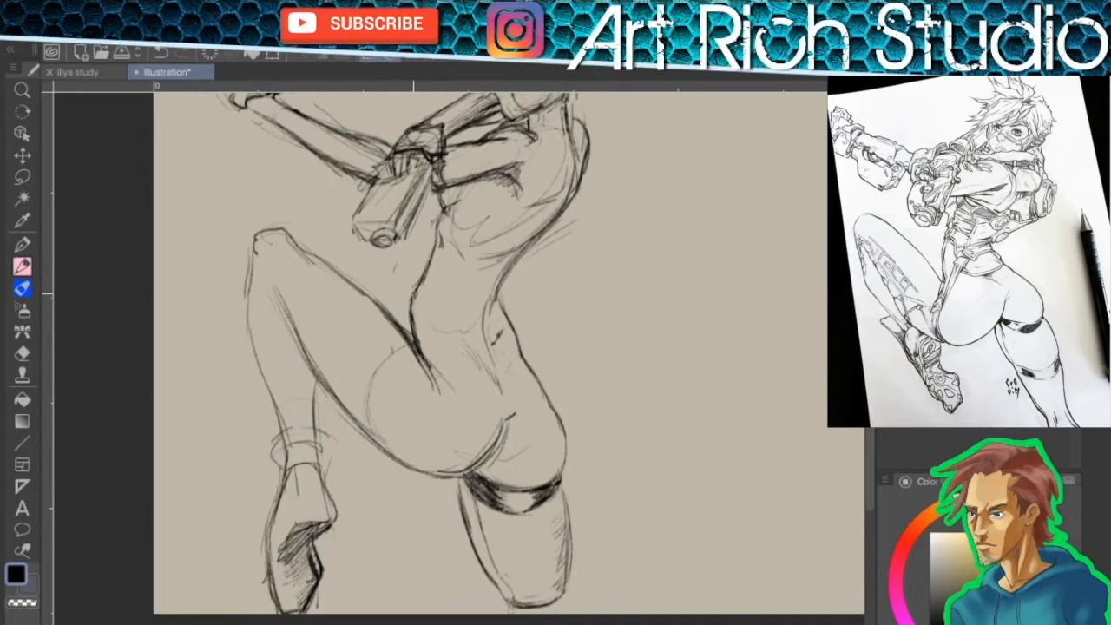
Step: Hatch the shadow at the lower back and darken both contours of the raised lower leg
mouse_move(504, 271)
mouse_down()
mouse_move(482, 333)
mouse_move(504, 382)
mouse_up()
drag(250, 293, 284, 432)
drag(314, 375, 318, 435)
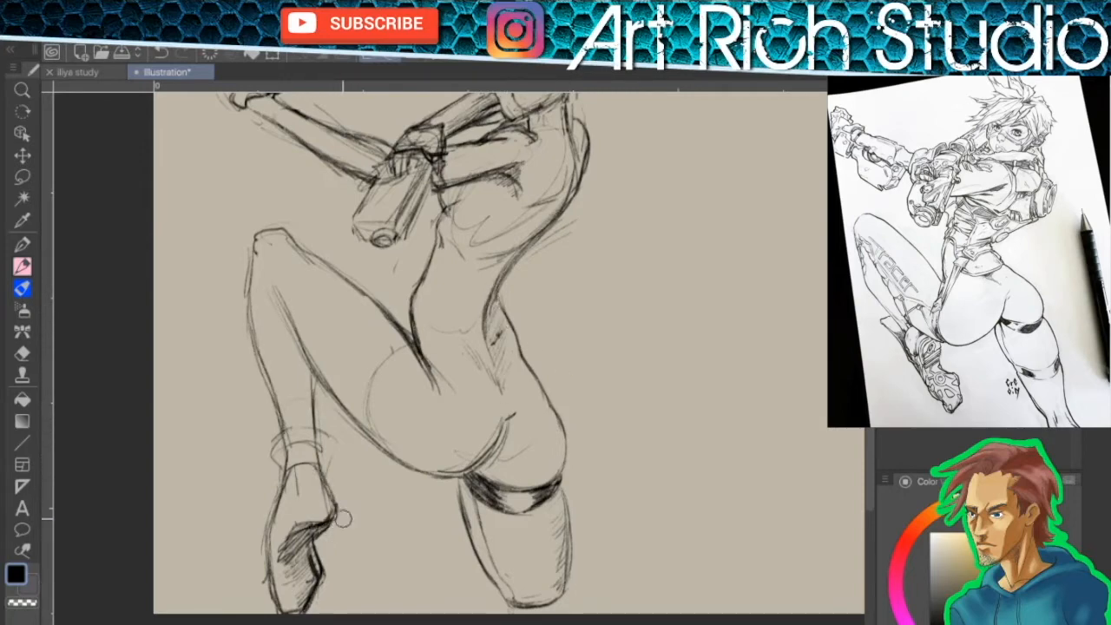
Step: Sketch the face with eyes, goggles, nose and lips, and add the first windswept hair strands at the forehead
drag(513, 97, 470, 295)
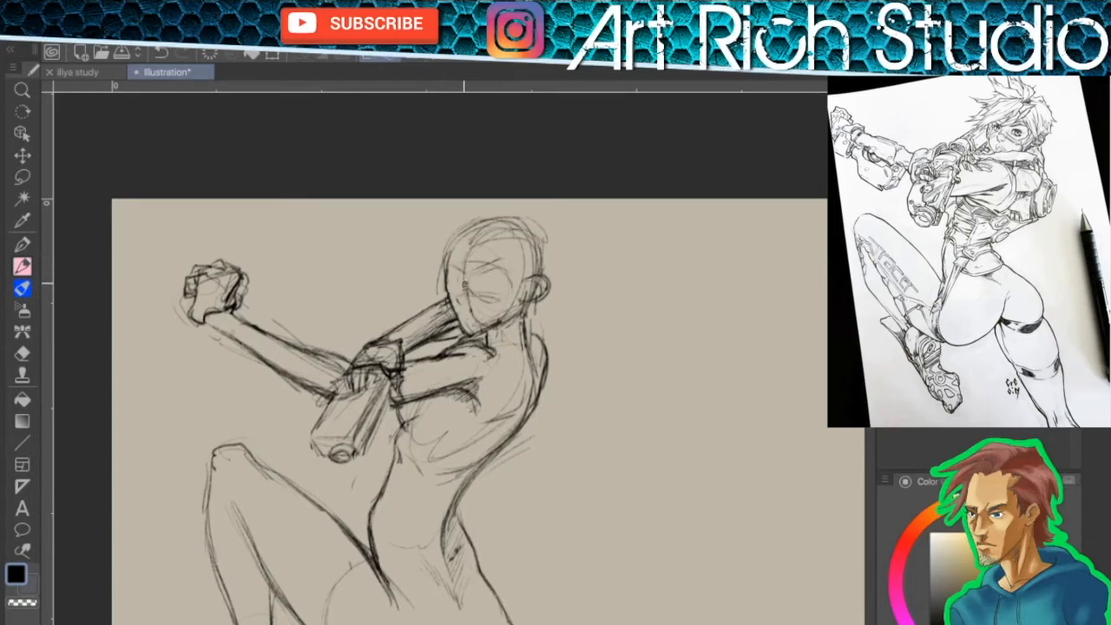
drag(453, 238, 401, 288)
drag(438, 238, 415, 261)
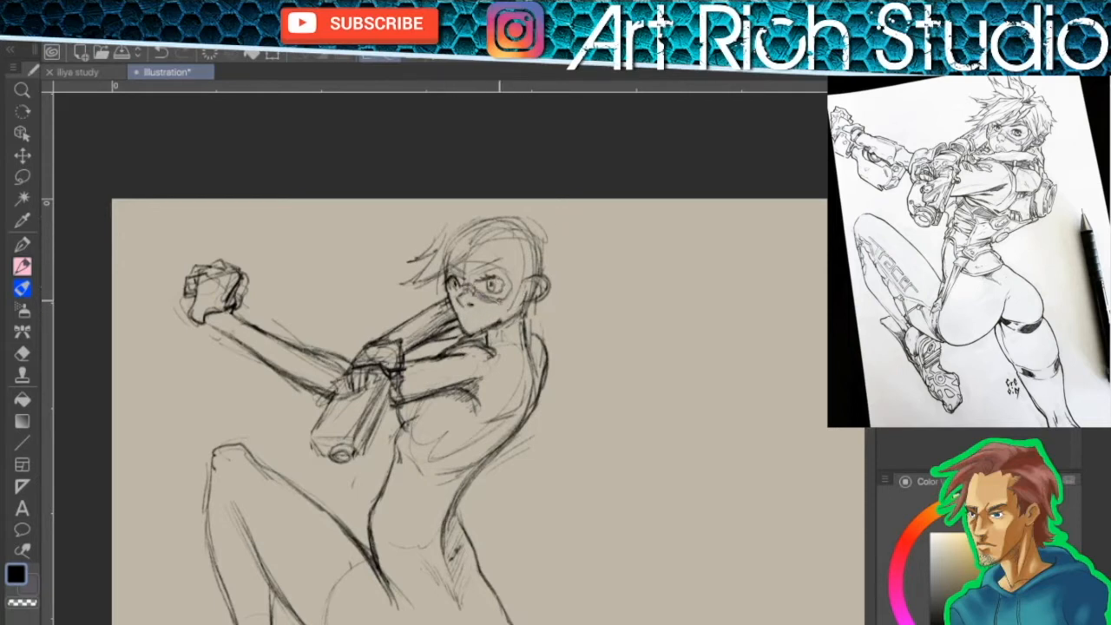
scroll(474, 306, up, 2)
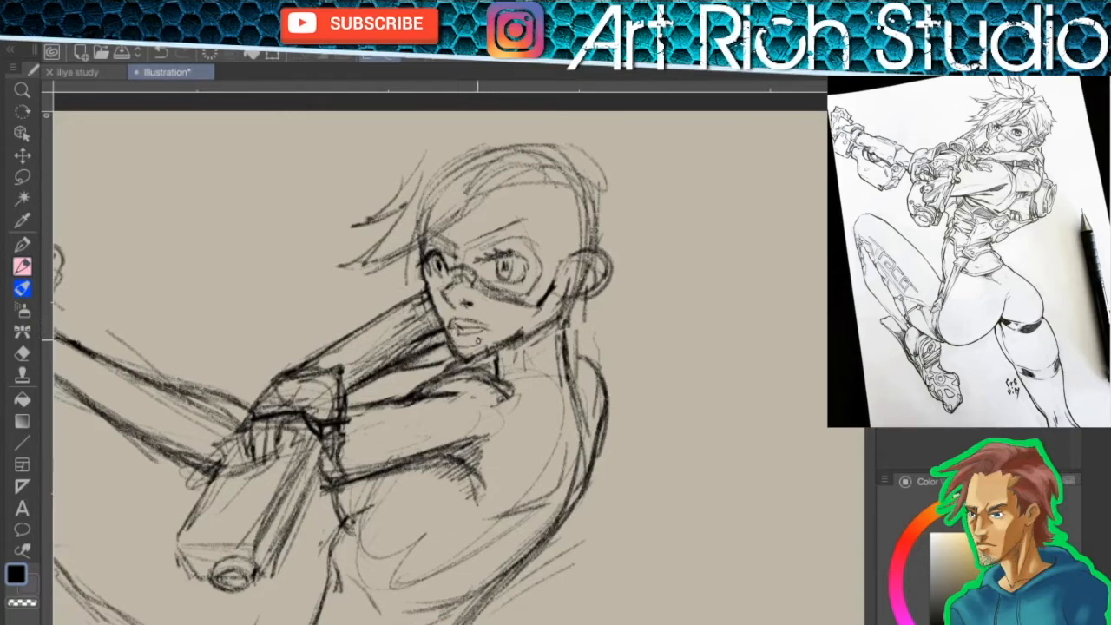
Step: Add more spiky hair strands blowing forward from the head and falling beside the temple
drag(429, 148, 335, 156)
mouse_move(437, 139)
mouse_down()
mouse_move(339, 135)
mouse_move(373, 157)
mouse_move(397, 147)
mouse_up()
drag(314, 185, 406, 189)
drag(521, 167, 559, 248)
drag(426, 233, 322, 269)
Step: Darken the eyebrow and the goggle frame around the eyes, and clean up the jaw and cheek contour
drag(521, 221, 474, 252)
drag(495, 288, 536, 297)
mouse_move(479, 252)
mouse_down()
mouse_move(471, 276)
mouse_move(516, 240)
mouse_up()
drag(481, 291, 534, 307)
drag(469, 273, 498, 298)
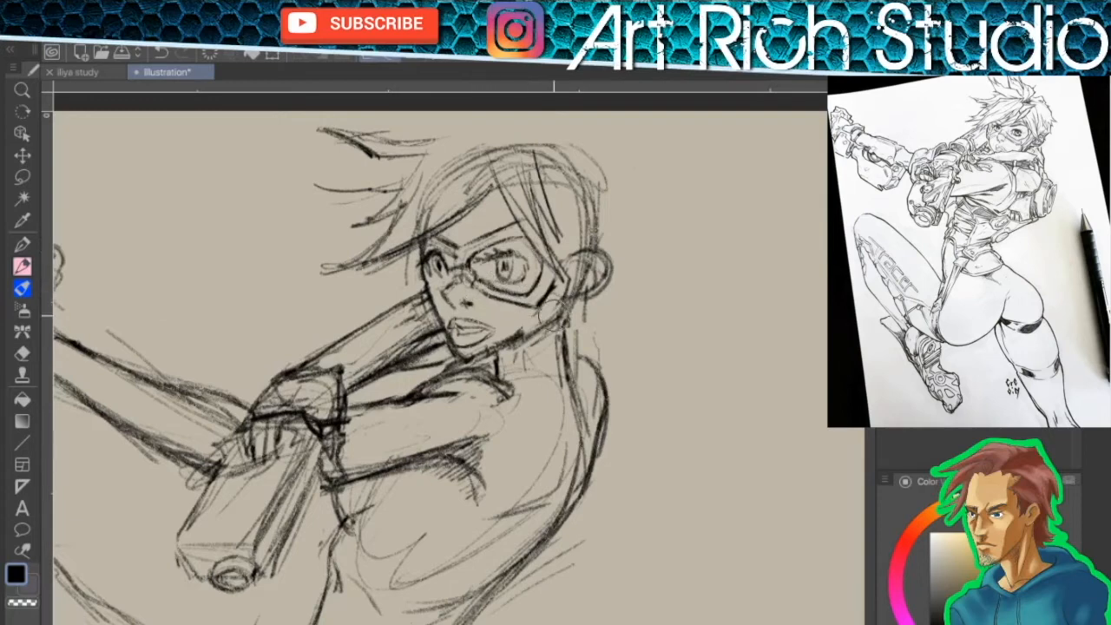
mouse_move(525, 335)
mouse_down()
mouse_move(476, 354)
mouse_move(540, 343)
mouse_up()
drag(469, 359, 551, 326)
drag(546, 328, 541, 302)
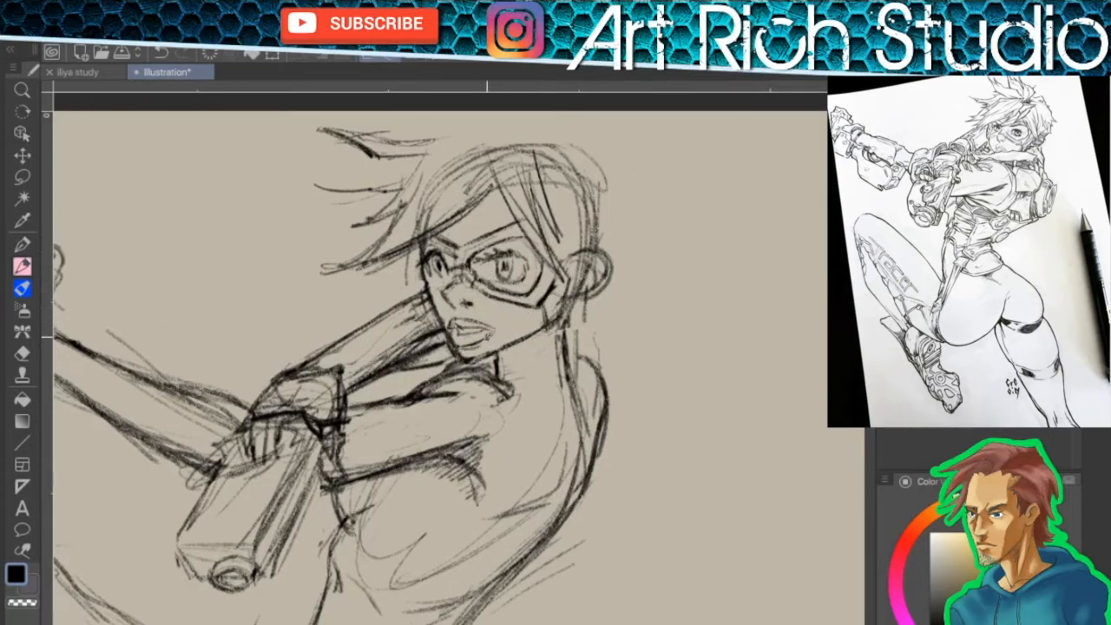
Step: Clean up the cheek edge and the rough construction lines inside the arm stretched out below the chin
drag(434, 294, 432, 300)
mouse_move(432, 234)
mouse_down()
mouse_move(455, 249)
mouse_move(429, 297)
mouse_up()
mouse_move(358, 370)
mouse_down()
mouse_move(439, 332)
mouse_move(444, 345)
mouse_move(392, 342)
mouse_move(292, 376)
mouse_move(320, 402)
mouse_up()
mouse_move(425, 320)
mouse_down()
mouse_move(416, 328)
mouse_move(425, 338)
mouse_up()
mouse_move(350, 380)
mouse_down()
mouse_move(439, 349)
mouse_move(349, 390)
mouse_up()
drag(445, 344, 347, 392)
Step: Erase the rough lines around the ear and the back of the head, and darken the neck contour
mouse_move(579, 363)
mouse_down()
mouse_move(587, 269)
mouse_move(580, 286)
mouse_move(601, 252)
mouse_up()
mouse_move(601, 253)
mouse_down()
mouse_move(574, 296)
mouse_move(593, 261)
mouse_up()
mouse_move(587, 268)
mouse_down()
mouse_move(558, 352)
mouse_move(566, 399)
mouse_up()
drag(574, 294, 565, 340)
mouse_move(547, 335)
mouse_down()
mouse_move(565, 330)
mouse_move(557, 356)
mouse_up()
Step: Refine the collar and shoulder lines, hatch the armpit shadow, and sketch the loose lines behind the neck
mouse_move(498, 388)
mouse_down()
mouse_move(436, 386)
mouse_move(512, 395)
mouse_up()
mouse_move(437, 411)
mouse_down()
mouse_move(372, 413)
mouse_move(442, 441)
mouse_move(480, 435)
mouse_up()
drag(503, 515, 561, 495)
mouse_move(458, 488)
mouse_down()
mouse_move(482, 469)
mouse_move(493, 488)
mouse_up()
drag(570, 340, 605, 382)
drag(597, 293, 599, 359)
Step: Sketch spiky hair strands behind the ear and across the top of the head
mouse_move(603, 293)
mouse_down()
mouse_move(601, 360)
mouse_move(616, 356)
mouse_up()
drag(603, 212, 654, 246)
mouse_move(620, 165)
mouse_down()
mouse_move(609, 227)
mouse_move(630, 144)
mouse_up()
drag(564, 124, 635, 127)
drag(390, 139, 457, 125)
drag(432, 112, 486, 146)
drag(363, 139, 458, 125)
Step: Clear the skull construction lines under the hair and outline the swept-back spikes above the ear
drag(320, 130, 468, 177)
mouse_move(361, 189)
mouse_down()
mouse_move(420, 172)
mouse_move(415, 226)
mouse_up()
mouse_move(449, 172)
mouse_down()
mouse_move(496, 153)
mouse_move(580, 157)
mouse_move(602, 225)
mouse_up()
drag(568, 170, 651, 247)
drag(580, 220, 617, 239)
drag(580, 167, 628, 143)
drag(576, 152, 549, 113)
Step: Add strands at the crown and darken the long windswept spikes blowing forward from the forehead
mouse_move(545, 134)
mouse_down()
mouse_move(531, 113)
mouse_move(509, 113)
mouse_up()
drag(423, 218, 370, 260)
drag(468, 204, 399, 284)
drag(394, 244, 468, 198)
drag(323, 270, 402, 213)
drag(366, 245, 412, 193)
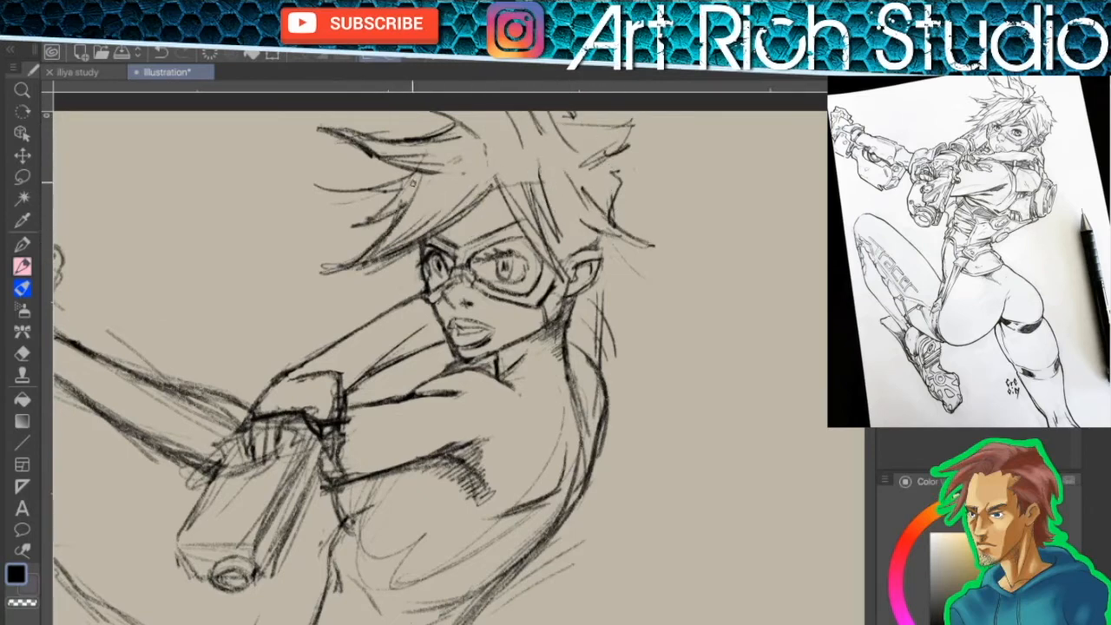
Step: Darken the jagged hair tips behind the ear and the loose strands falling along the nape
mouse_move(562, 259)
mouse_down()
mouse_move(603, 224)
mouse_move(599, 232)
mouse_up()
drag(616, 189, 600, 210)
mouse_move(634, 123)
mouse_down()
mouse_move(576, 170)
mouse_move(596, 180)
mouse_up()
drag(620, 183, 601, 206)
drag(606, 275, 599, 327)
drag(604, 271, 597, 364)
drag(604, 399, 594, 433)
mouse_move(613, 335)
mouse_down()
mouse_move(481, 365)
mouse_move(407, 306)
mouse_move(496, 328)
mouse_move(553, 279)
mouse_move(479, 252)
mouse_up()
Step: Tidy the stray lines around the face, arms and torso, undoing one unwanted stroke
drag(392, 300, 423, 287)
drag(452, 418, 505, 301)
mouse_move(417, 364)
mouse_down()
mouse_move(403, 336)
mouse_move(450, 410)
mouse_up()
scroll(518, 395, down, 3)
drag(290, 441, 313, 525)
key(ctrl+z)
drag(464, 438, 525, 326)
Step: Lasso the raised lower leg with its foot, adjust it with a free transform, and deselect it
click(25, 178)
mouse_move(387, 352)
mouse_down()
mouse_move(318, 607)
mouse_move(391, 352)
mouse_up()
key(ctrl+t)
drag(492, 576, 513, 558)
drag(404, 327, 426, 331)
drag(538, 581, 576, 542)
drag(448, 484, 458, 464)
key(Return)
key(ctrl+d)
Step: Redraw the raised leg's shin contour from knee to ankle and erase the overlapping old lines
key(p)
drag(313, 252, 382, 400)
mouse_move(314, 193)
mouse_down()
mouse_move(327, 300)
mouse_move(397, 439)
mouse_up()
key(e)
mouse_move(297, 299)
mouse_down()
mouse_move(266, 214)
mouse_move(375, 400)
mouse_up()
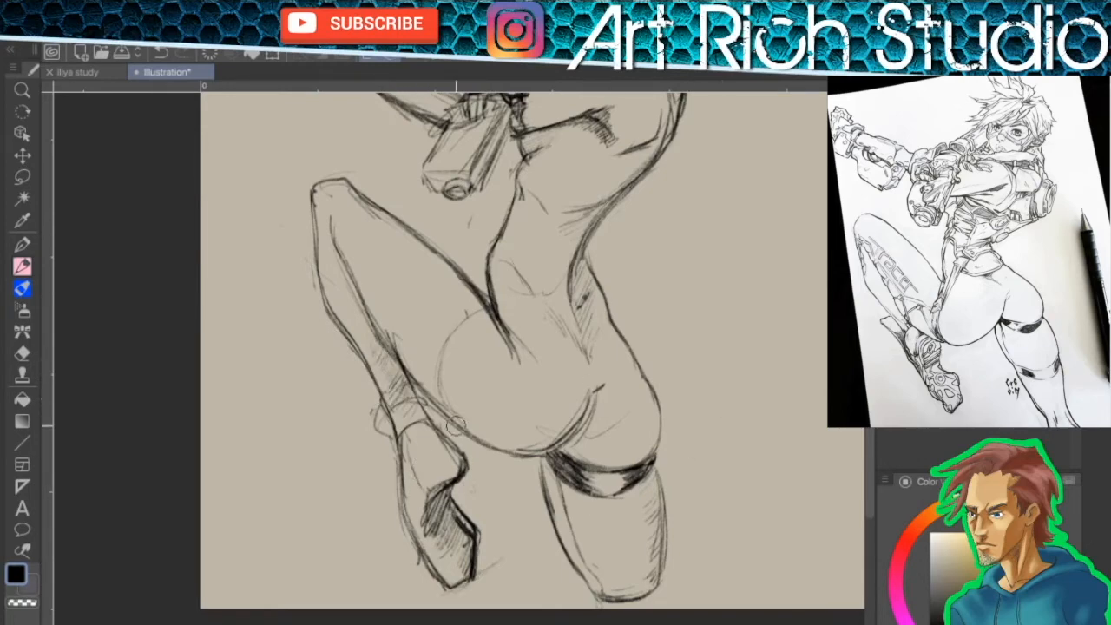
Step: Erase the leftover stray lines around the raised leg and the outstretched arm
scroll(620, 572, down, 4)
scroll(319, 306, up, 4)
key(e)
drag(401, 330, 375, 317)
mouse_move(402, 358)
mouse_down()
mouse_move(437, 365)
mouse_move(416, 338)
mouse_up()
drag(297, 316, 363, 381)
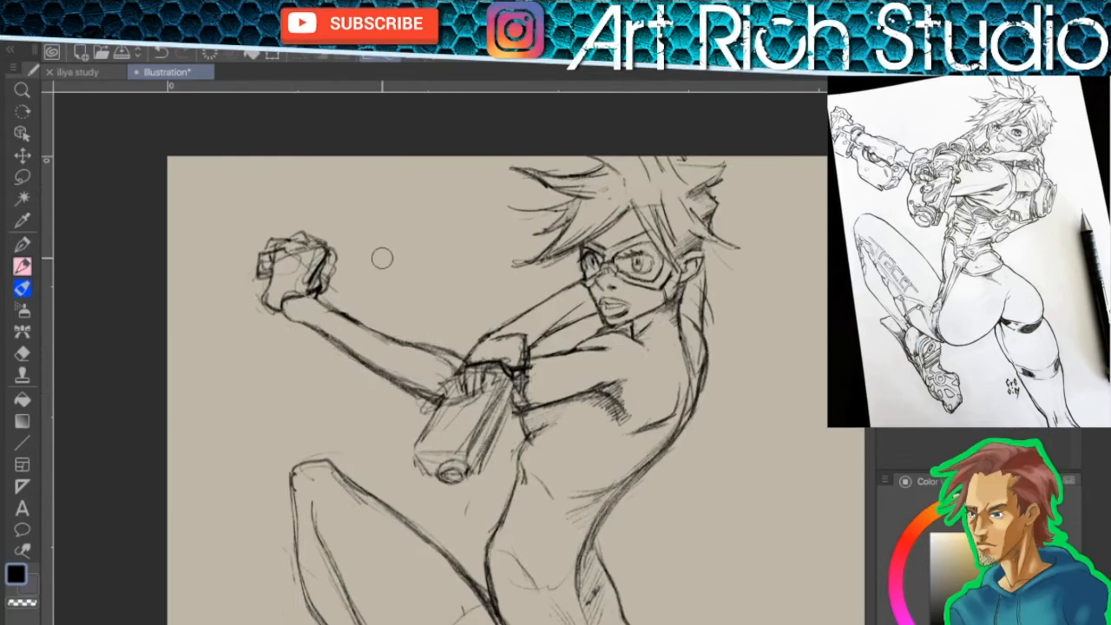
Step: Sketch a second figure's oval head with a center line, neck and shoulder beside the first figure
scroll(657, 461, down, 3)
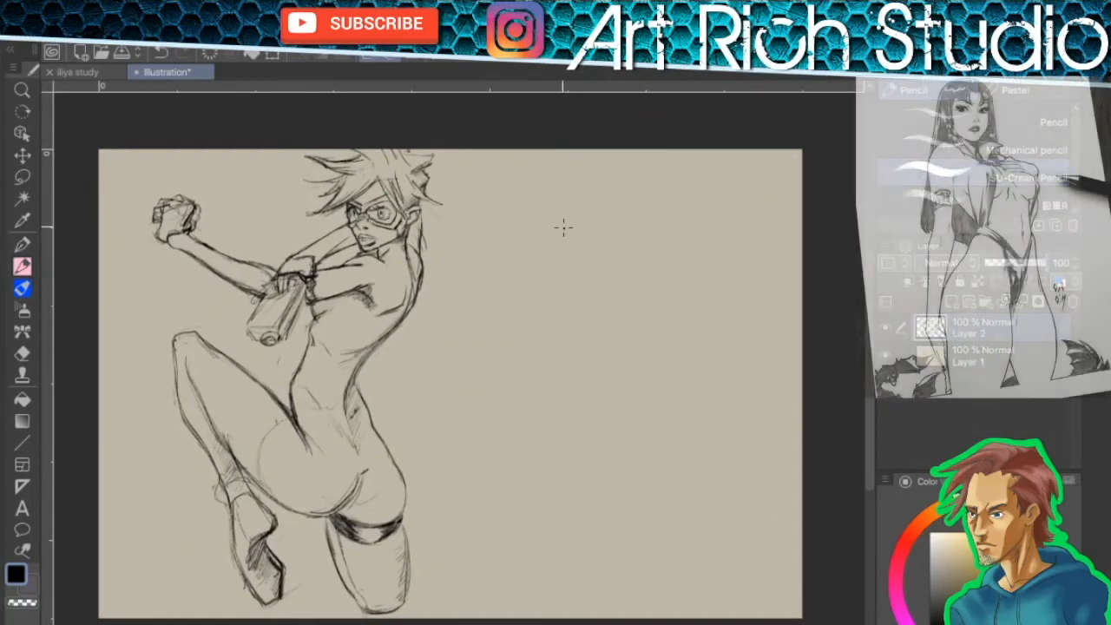
drag(630, 253, 609, 232)
mouse_move(647, 169)
mouse_down()
mouse_move(655, 231)
mouse_move(556, 282)
mouse_up()
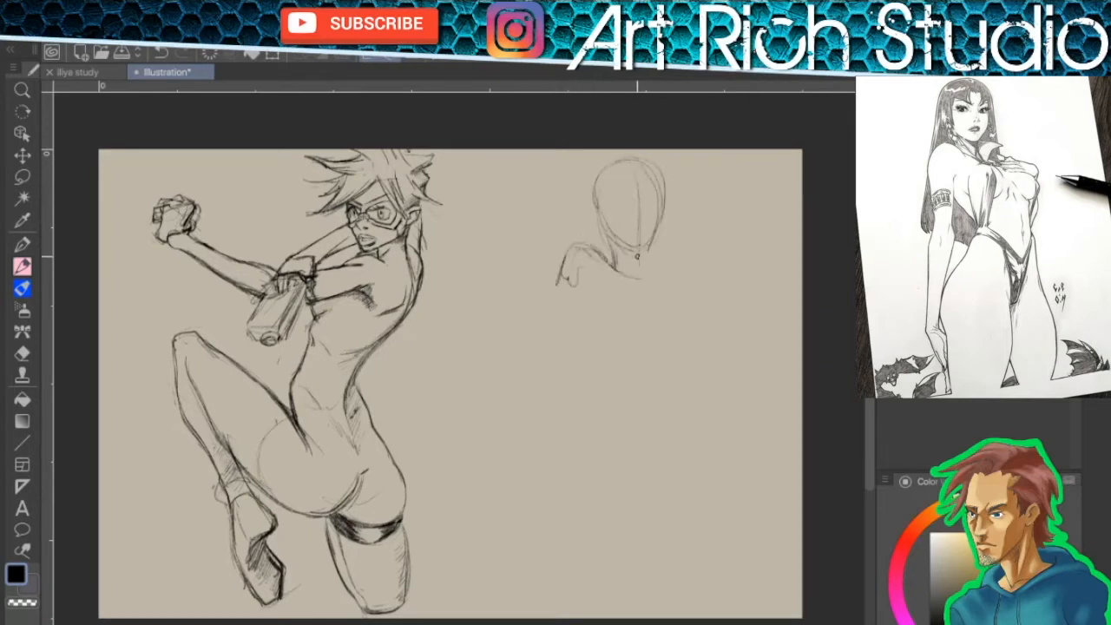
drag(653, 277, 694, 314)
Step: Sketch the second figure's chest, ribcage and narrow waist, and the curve of the outer hip
drag(573, 315, 621, 411)
drag(625, 360, 611, 434)
drag(662, 308, 670, 313)
drag(615, 401, 580, 459)
mouse_move(561, 323)
mouse_down()
mouse_move(612, 445)
mouse_move(542, 569)
mouse_up()
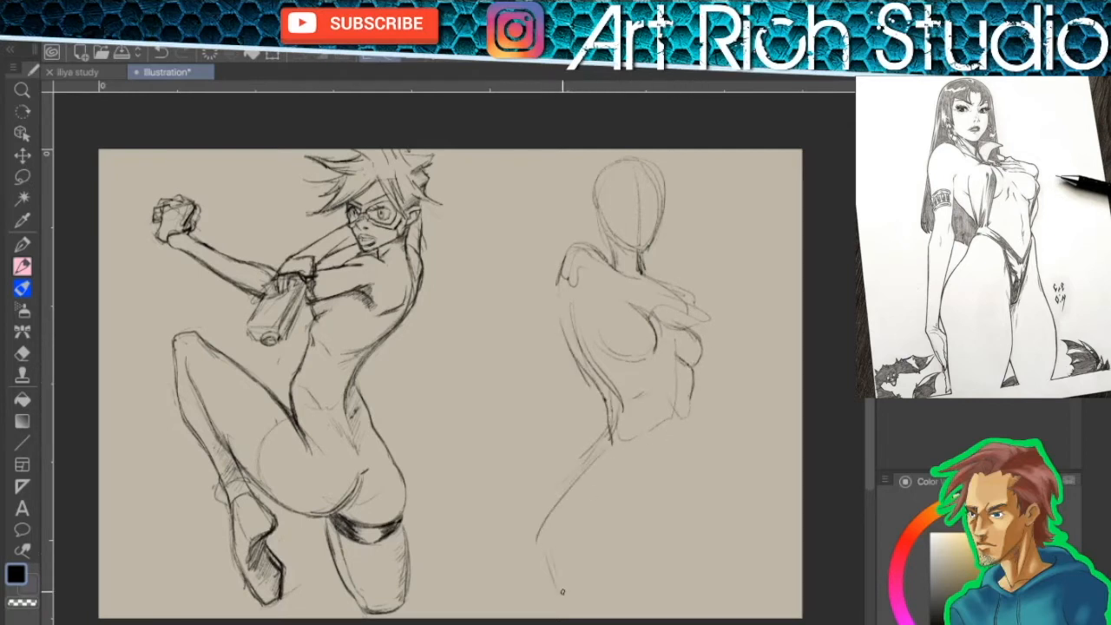
Step: Darken the second figure's outer hip and block in the V-shaped pelvis lines and both thighs
drag(594, 458, 536, 591)
drag(653, 495, 639, 542)
drag(696, 444, 692, 511)
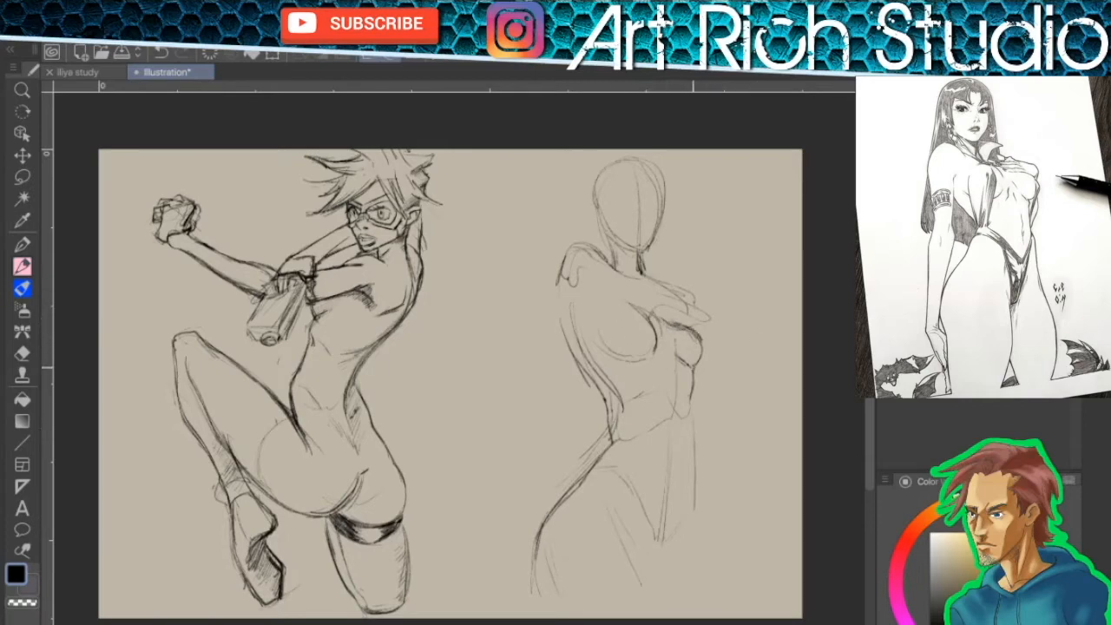
Step: Darken the fingers of the hand resting on the chest, and mark the ribcage side and upper abdomen
mouse_move(703, 309)
mouse_down()
mouse_move(668, 306)
mouse_move(658, 330)
mouse_up()
drag(673, 305, 644, 328)
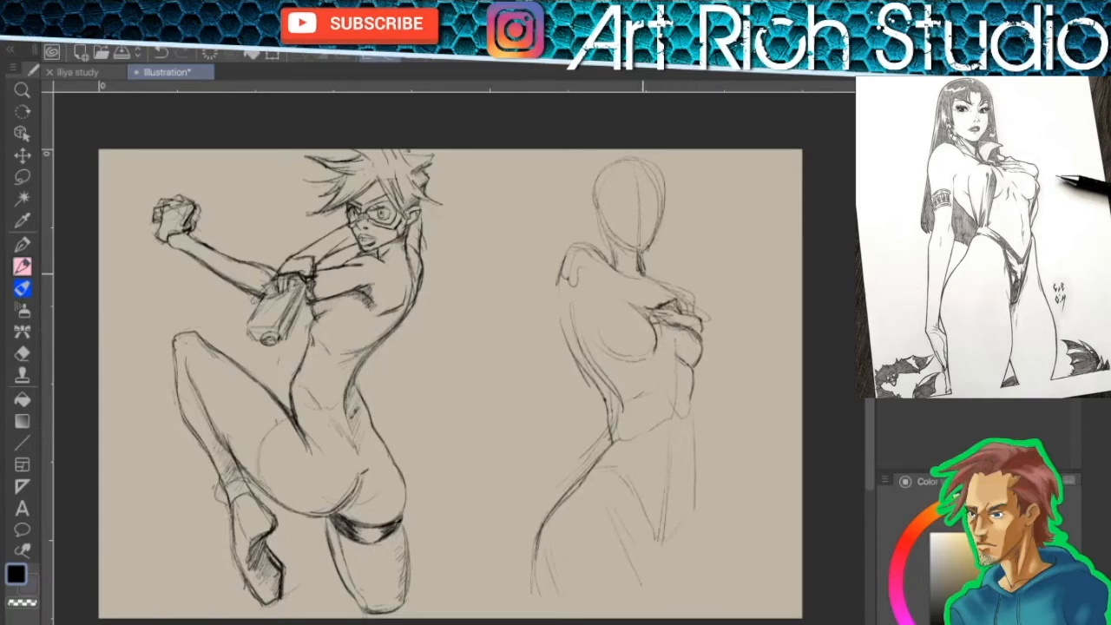
drag(569, 323, 615, 387)
drag(628, 382, 653, 373)
Step: Draw the second figure's hanging arm from the rounded shoulder down to the forearm
scroll(688, 380, up, 3)
mouse_move(559, 404)
mouse_down()
mouse_move(571, 478)
mouse_move(498, 540)
mouse_up()
mouse_move(526, 155)
mouse_down()
mouse_move(464, 224)
mouse_move(431, 450)
mouse_up()
drag(539, 245, 459, 478)
drag(477, 422, 476, 525)
drag(433, 411, 400, 554)
drag(531, 433, 564, 258)
Step: Strengthen both forearm contours of the hanging arm from the elbow toward the wrist
drag(433, 359, 402, 581)
drag(469, 443, 444, 581)
drag(512, 339, 448, 547)
drag(440, 314, 444, 375)
drag(467, 314, 429, 507)
drag(432, 404, 413, 587)
Step: Darken the hanging arm's outer and inner upper-arm contours up to the armpit
drag(486, 191, 457, 303)
drag(470, 227, 439, 439)
drag(518, 348, 475, 462)
drag(488, 422, 471, 559)
drag(519, 341, 470, 475)
drag(558, 238, 511, 378)
mouse_move(507, 318)
mouse_down()
mouse_move(494, 204)
mouse_move(552, 179)
mouse_up()
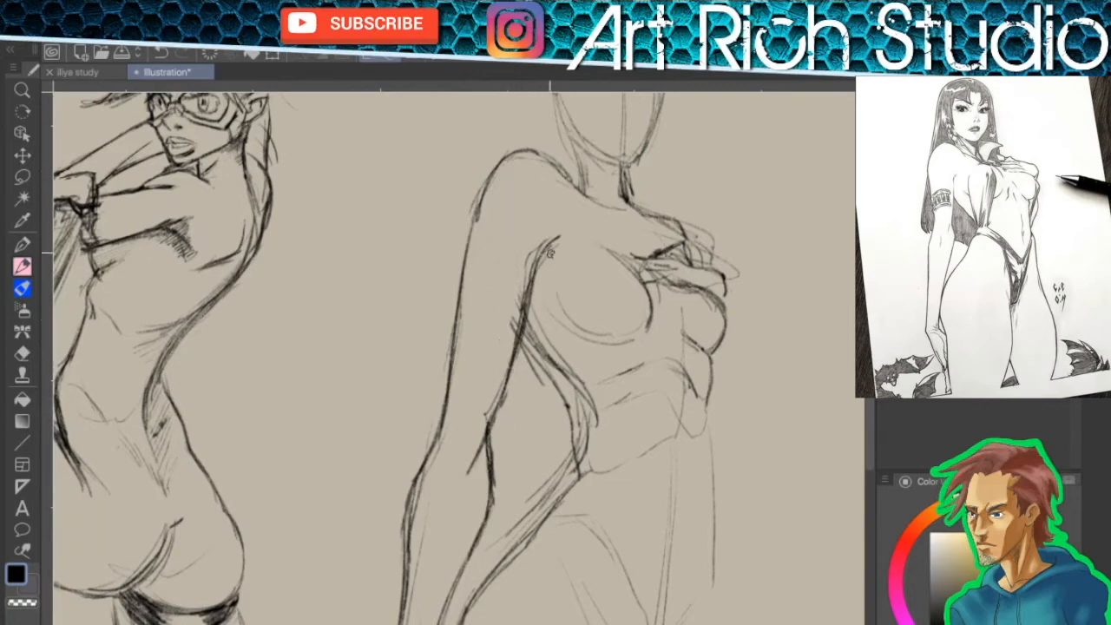
Step: Refine the inner elbow and extend the hanging forearm's contours down to the wrist
drag(525, 400, 511, 272)
drag(469, 390, 383, 602)
drag(451, 434, 420, 558)
drag(404, 408, 373, 607)
drag(410, 339, 365, 539)
mouse_move(390, 447)
mouse_down()
mouse_move(354, 588)
mouse_move(434, 307)
mouse_move(358, 587)
mouse_up()
mouse_move(432, 283)
mouse_down()
mouse_move(404, 318)
mouse_move(364, 510)
mouse_up()
mouse_move(512, 333)
mouse_down()
mouse_move(508, 434)
mouse_move(534, 307)
mouse_up()
mouse_move(420, 391)
mouse_down()
mouse_move(369, 575)
mouse_move(390, 488)
mouse_up()
Step: Lasso the hanging forearm, adjust its placement with a free transform, and deselect it
scroll(387, 426, down, 4)
key(m)
mouse_move(421, 448)
mouse_down()
mouse_move(445, 467)
mouse_move(423, 450)
mouse_up()
key(ctrl+t)
drag(444, 528, 431, 527)
key(Return)
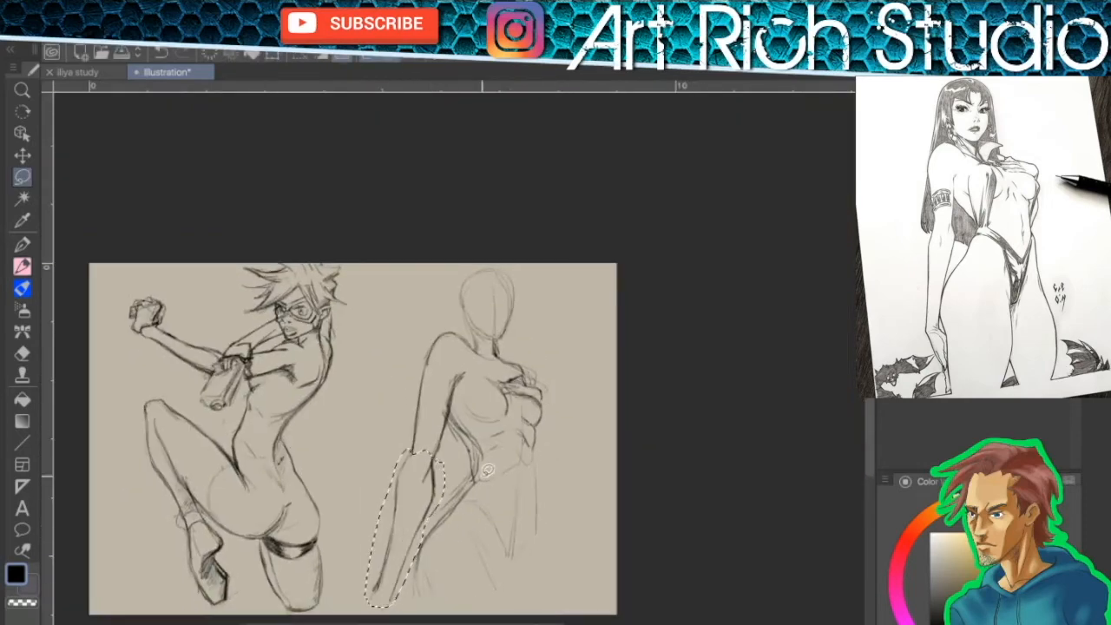
key(ctrl+d)
Step: Redraw the hanging arm's outer contour through the elbow and down the forearm to join the moved part
scroll(483, 469, up, 4)
key(p)
mouse_move(409, 452)
mouse_down()
mouse_move(491, 300)
mouse_move(460, 343)
mouse_up()
drag(416, 249, 368, 471)
drag(426, 278, 381, 547)
mouse_move(457, 314)
mouse_down()
mouse_move(456, 374)
mouse_move(360, 573)
mouse_up()
drag(375, 401, 319, 594)
Step: Define the inner elbow crease and darken the inner edge of the hanging forearm
drag(457, 389, 389, 524)
mouse_move(449, 418)
mouse_down()
mouse_move(466, 296)
mouse_move(458, 374)
mouse_up()
drag(458, 292, 463, 344)
drag(454, 375, 415, 430)
drag(469, 270, 391, 484)
Step: Clean up the side of the second figure's ribcage and darken the waist and outer hip contour
scroll(473, 486, down, 3)
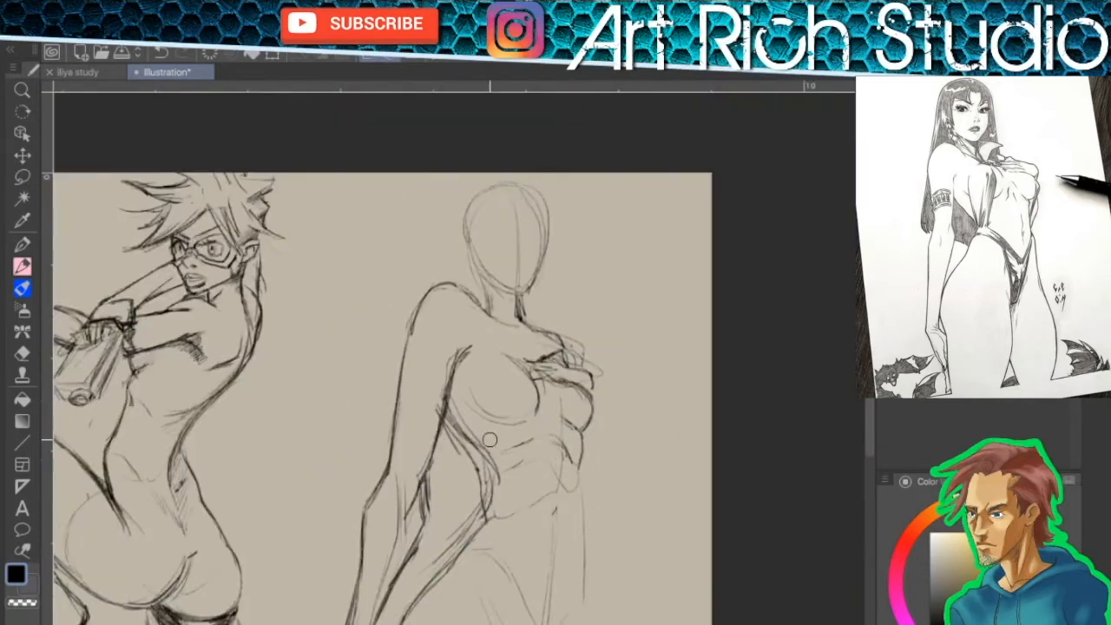
drag(461, 425, 446, 420)
drag(453, 433, 487, 519)
mouse_move(446, 418)
mouse_down()
mouse_move(477, 470)
mouse_move(497, 477)
mouse_up()
mouse_move(475, 447)
mouse_down()
mouse_move(497, 503)
mouse_move(400, 618)
mouse_up()
Step: Rework the abdomen and pelvis lines of the second figure, and undo the last stroke
drag(513, 511, 581, 379)
mouse_move(526, 425)
mouse_down()
mouse_move(473, 479)
mouse_move(448, 569)
mouse_up()
drag(500, 443, 459, 542)
key(ctrl+z)
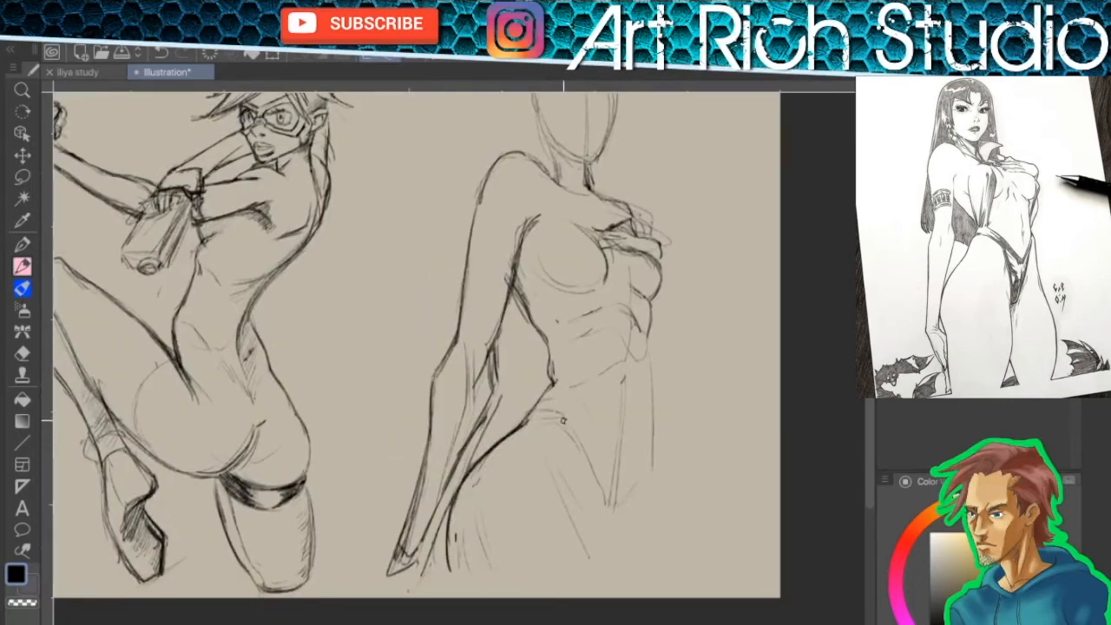
Step: Define the second figure's hip and groin lines running from the waist down to the inner thigh
drag(563, 421, 588, 557)
drag(593, 484, 592, 579)
drag(628, 484, 613, 536)
Step: Rework the second figure's hanging arm along its outer contour from shoulder to wrist, and undo the last two strokes
drag(495, 401, 401, 564)
drag(500, 316, 495, 380)
drag(502, 395, 444, 518)
drag(505, 375, 431, 583)
drag(434, 412, 404, 580)
drag(485, 168, 467, 330)
mouse_move(479, 174)
mouse_down()
mouse_move(466, 265)
mouse_move(426, 382)
mouse_up()
drag(461, 339, 432, 479)
drag(433, 482, 403, 584)
key(ctrl+z)
key(ctrl+z)
Step: Redraw the elbow and both forearm contours of the hanging arm down to a slimmer wrist
drag(452, 393, 456, 358)
drag(468, 349, 467, 410)
mouse_move(497, 340)
mouse_down()
mouse_move(481, 382)
mouse_move(495, 333)
mouse_up()
drag(505, 318, 486, 367)
drag(521, 257, 471, 417)
drag(501, 349, 504, 386)
mouse_move(509, 304)
mouse_down()
mouse_move(502, 384)
mouse_move(452, 496)
mouse_up()
drag(505, 380, 421, 564)
mouse_move(442, 403)
mouse_down()
mouse_move(472, 335)
mouse_move(404, 578)
mouse_up()
Step: Sketch the armband around the second figure's upper arm with curved edges and a raised ornament
drag(470, 328, 502, 323)
drag(469, 299, 498, 288)
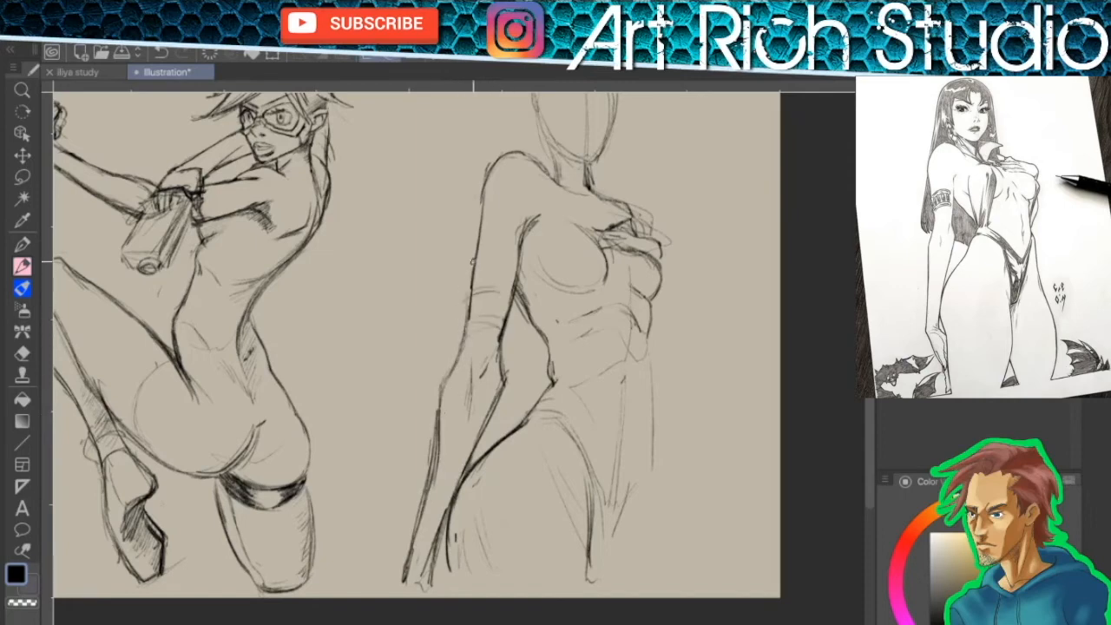
mouse_move(459, 568)
mouse_down()
mouse_move(479, 538)
mouse_move(475, 556)
mouse_up()
mouse_move(670, 402)
mouse_down()
mouse_move(729, 483)
mouse_move(755, 466)
mouse_up()
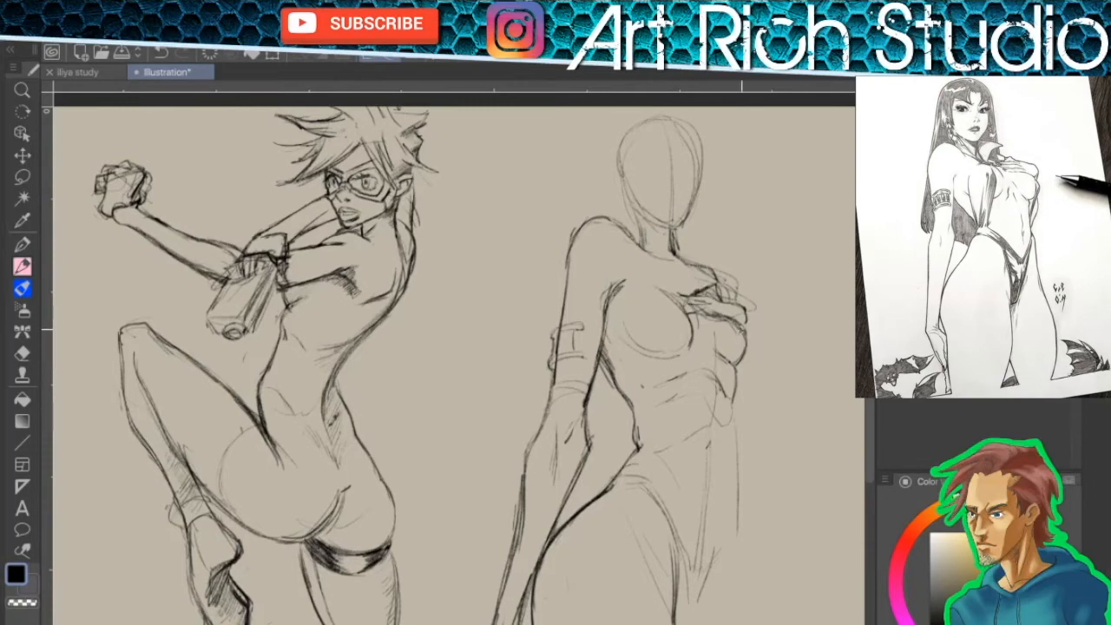
Step: Sketch the ear and hoop earring on the second figure's head and outline the long hair falling on both sides
mouse_move(662, 211)
ctrl+mouse_down()
mouse_move(692, 226)
mouse_move(521, 375)
ctrl+mouse_up()
drag(422, 267, 449, 365)
drag(419, 294, 421, 320)
drag(422, 333, 447, 347)
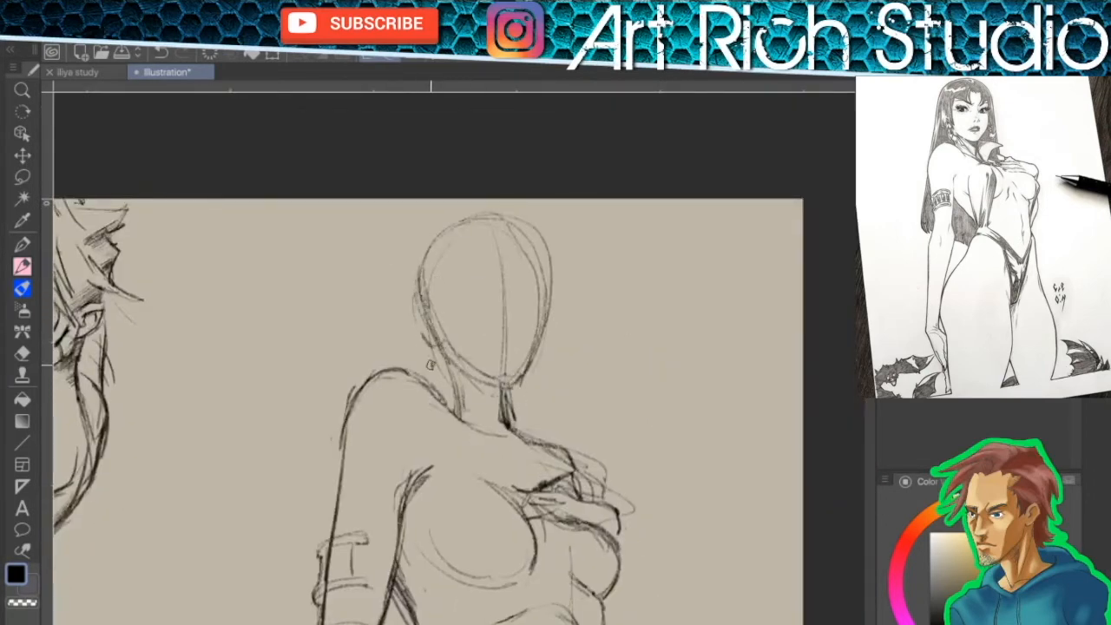
mouse_move(428, 271)
mouse_down()
mouse_move(441, 349)
mouse_move(407, 248)
mouse_up()
drag(562, 228, 553, 439)
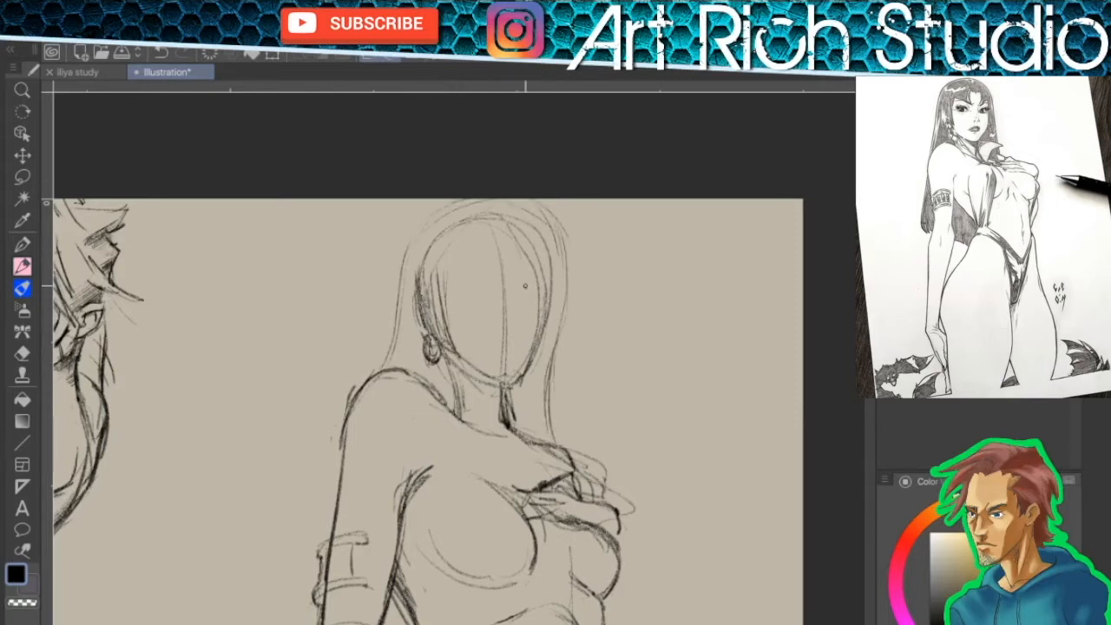
Step: Draw the second figure's pointed bangs, angled eyebrows and nose, and block in the upper eye lines
drag(497, 226, 491, 286)
mouse_move(524, 233)
mouse_down()
mouse_move(533, 288)
mouse_move(548, 276)
mouse_move(491, 290)
mouse_up()
mouse_move(488, 280)
mouse_down()
mouse_move(438, 260)
mouse_move(448, 307)
mouse_up()
drag(446, 273, 486, 284)
mouse_move(463, 234)
mouse_down()
mouse_move(457, 276)
mouse_move(469, 284)
mouse_up()
drag(449, 207, 414, 247)
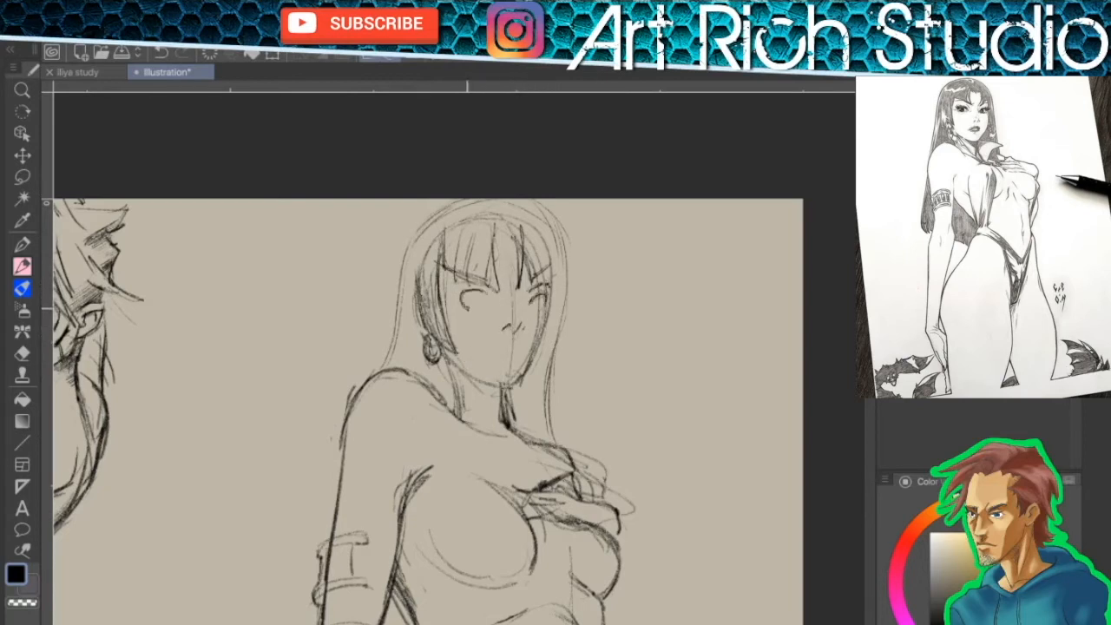
Step: Draw the second figure's dark eyes and full lips, and undo the last stroke beside the mouth
drag(456, 297, 498, 291)
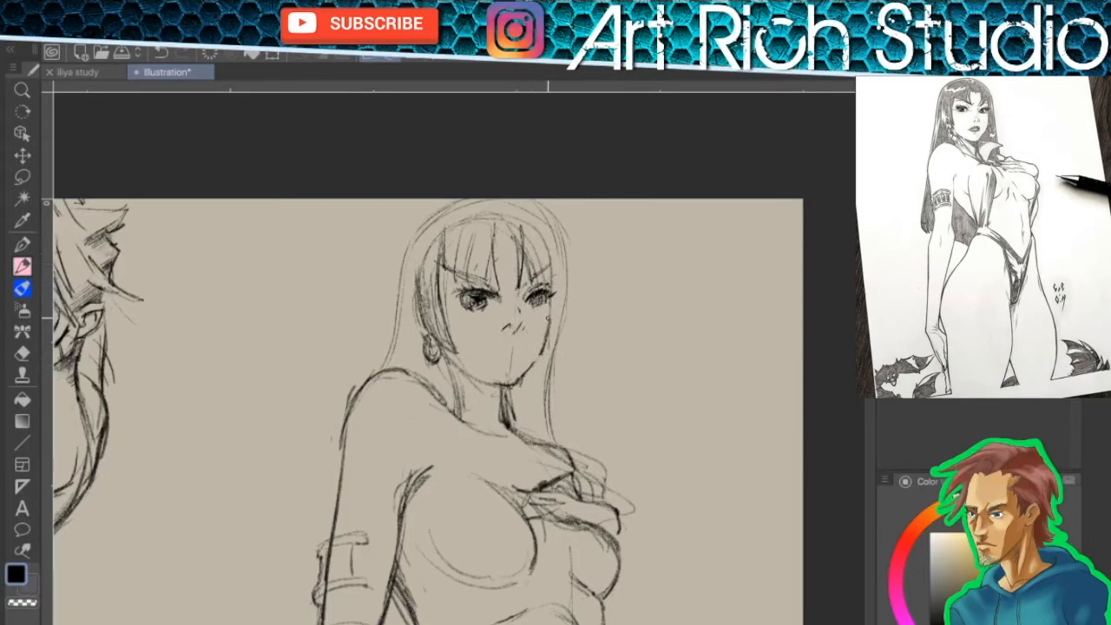
drag(496, 350, 525, 348)
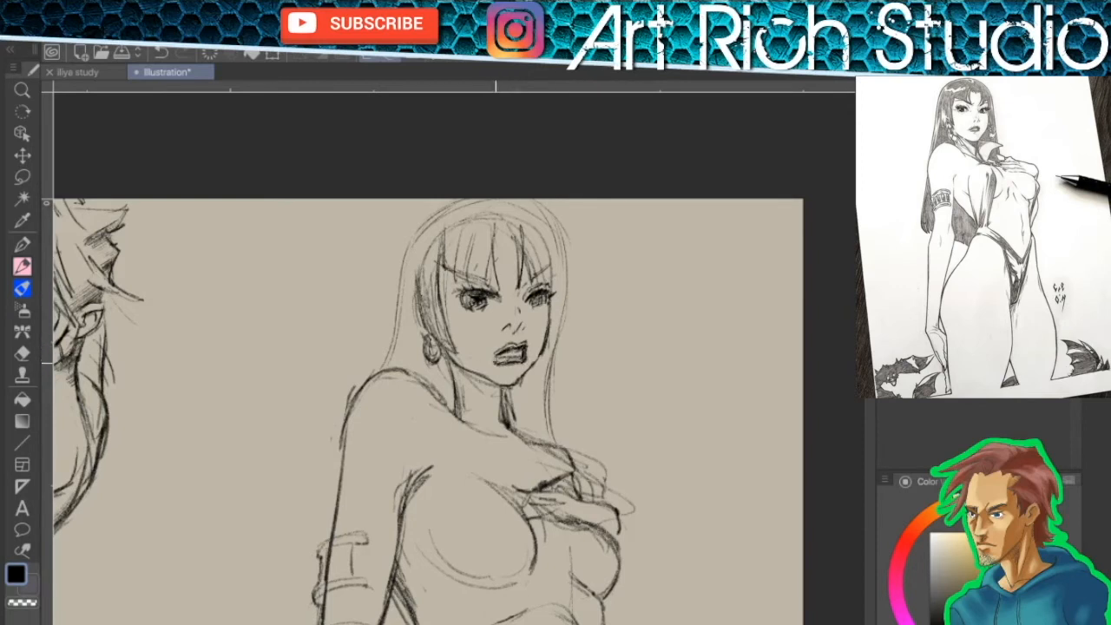
drag(529, 343, 527, 361)
key(ctrl+z)
Step: Sketch the pointed collar flaring beside the neck and a short blunt hair lock next to the ear
drag(531, 378, 611, 429)
drag(519, 464, 536, 419)
drag(421, 291, 400, 337)
drag(403, 327, 422, 337)
Step: Darken the hair outline around the crown and sides of the head, and undo the last two strokes
drag(441, 216, 396, 329)
mouse_move(411, 253)
mouse_down()
mouse_move(502, 203)
mouse_move(554, 239)
mouse_up()
drag(532, 210, 563, 331)
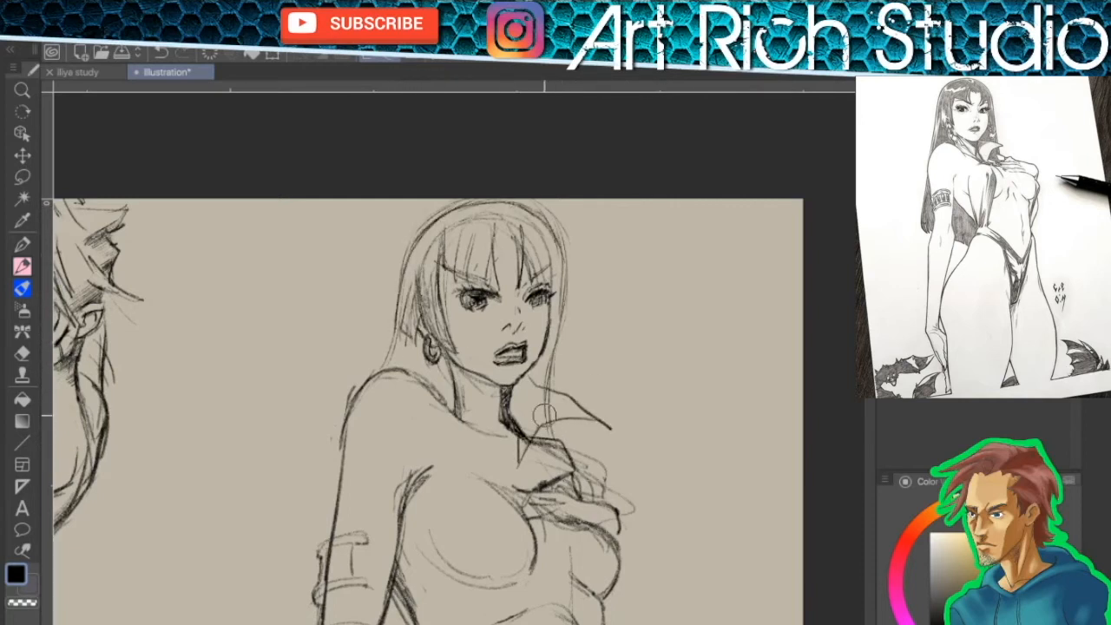
key(ctrl+z)
key(ctrl+z)
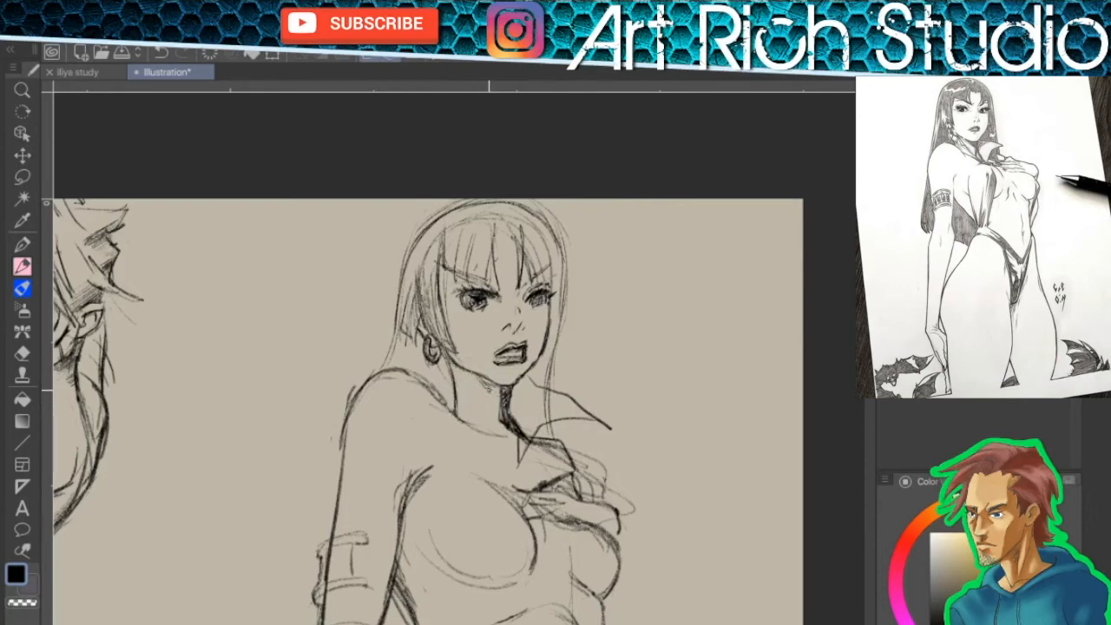